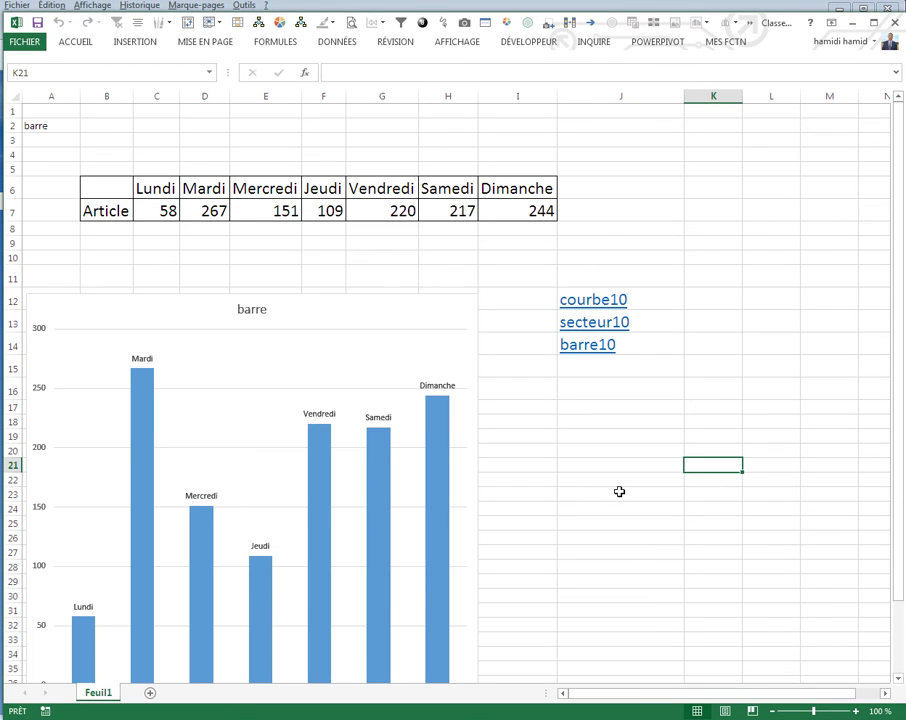
# Switch the chart between bars, pie and line using the barre10, secteur10 and courbe10 links.
pyautogui.click(622, 486)
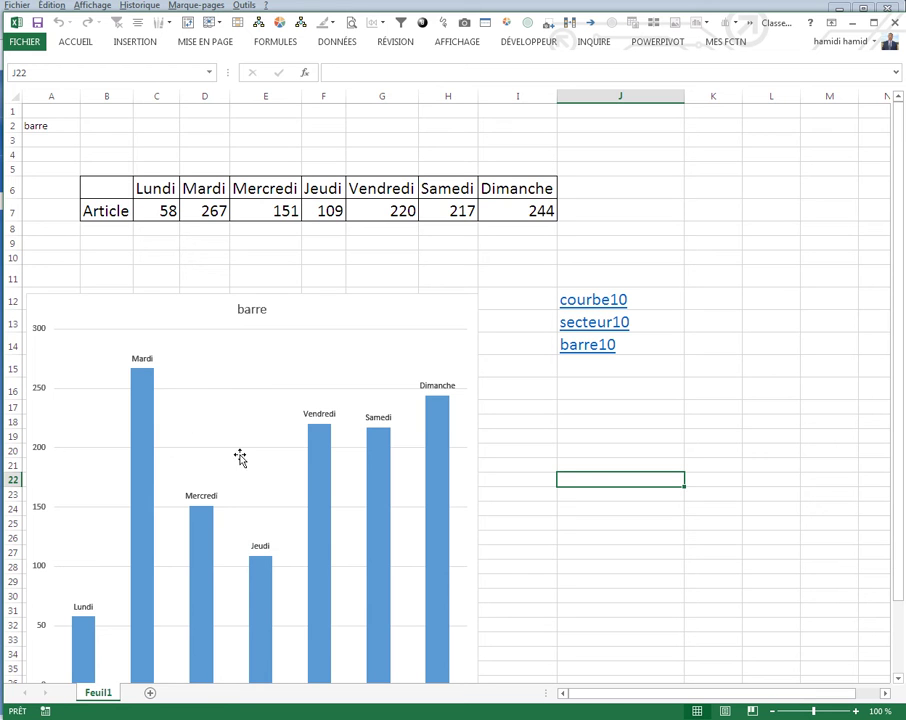
pyautogui.click(628, 450)
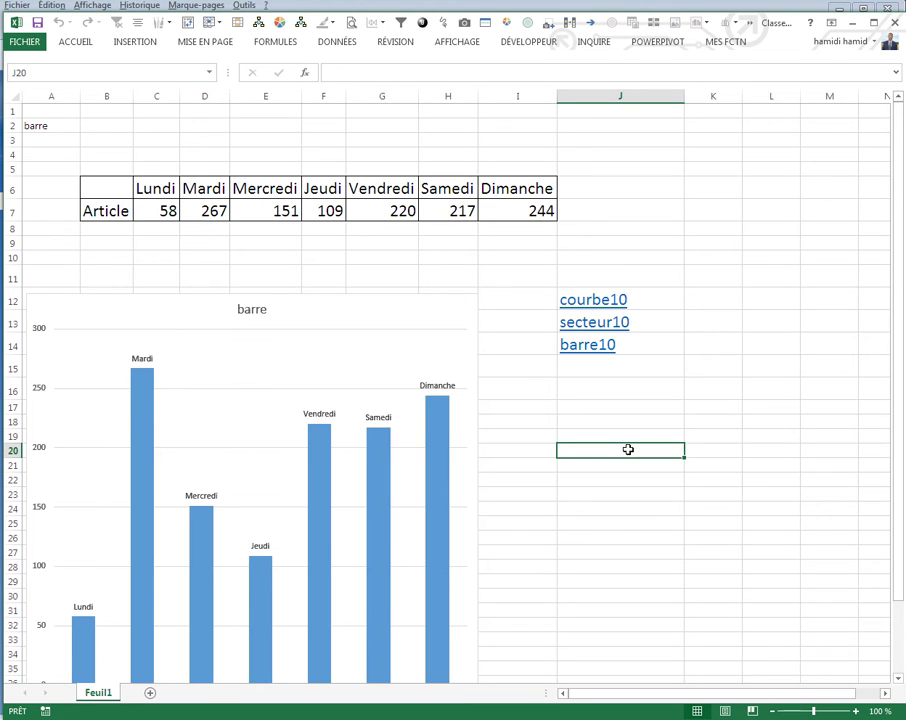
pyautogui.click(601, 347)
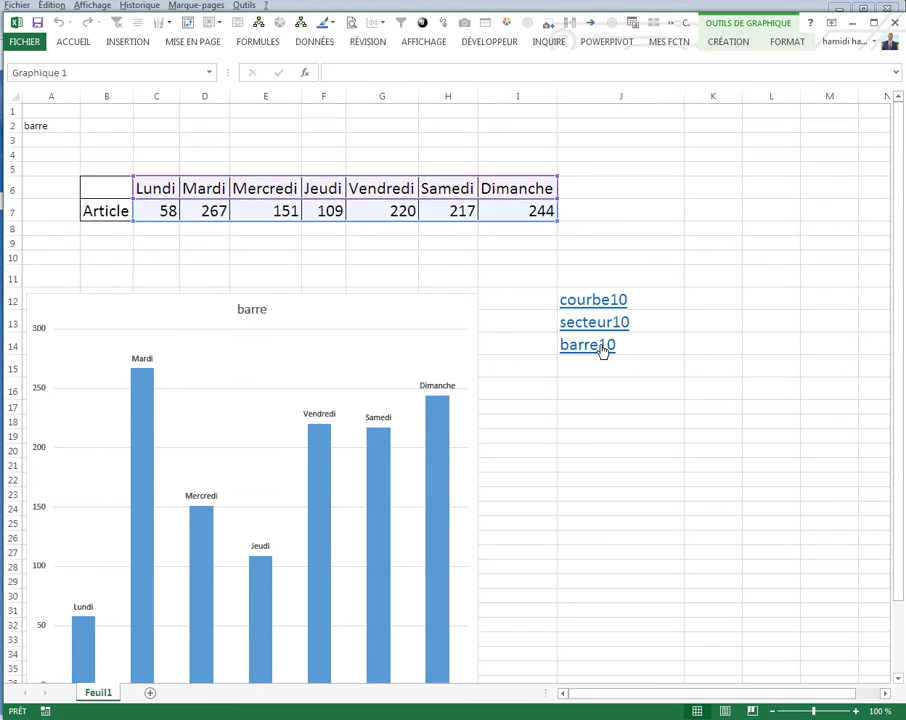
pyautogui.click(598, 324)
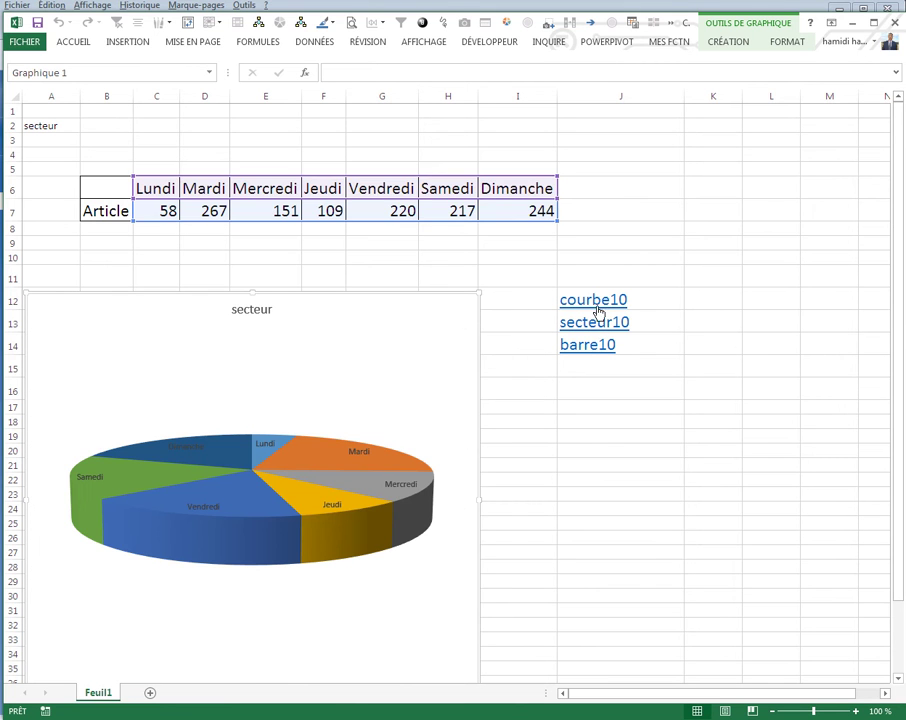
pyautogui.click(596, 300)
pyautogui.click(588, 321)
pyautogui.click(585, 344)
# Return the chart to bars and then a pie, and close the workbook without saving.
pyautogui.click(588, 324)
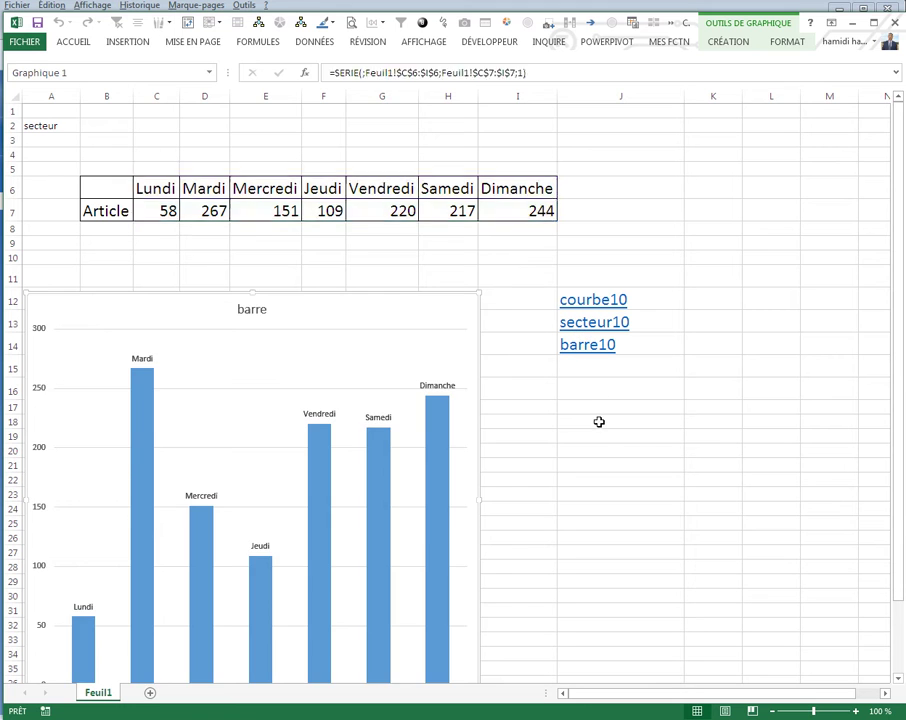
pyautogui.click(598, 422)
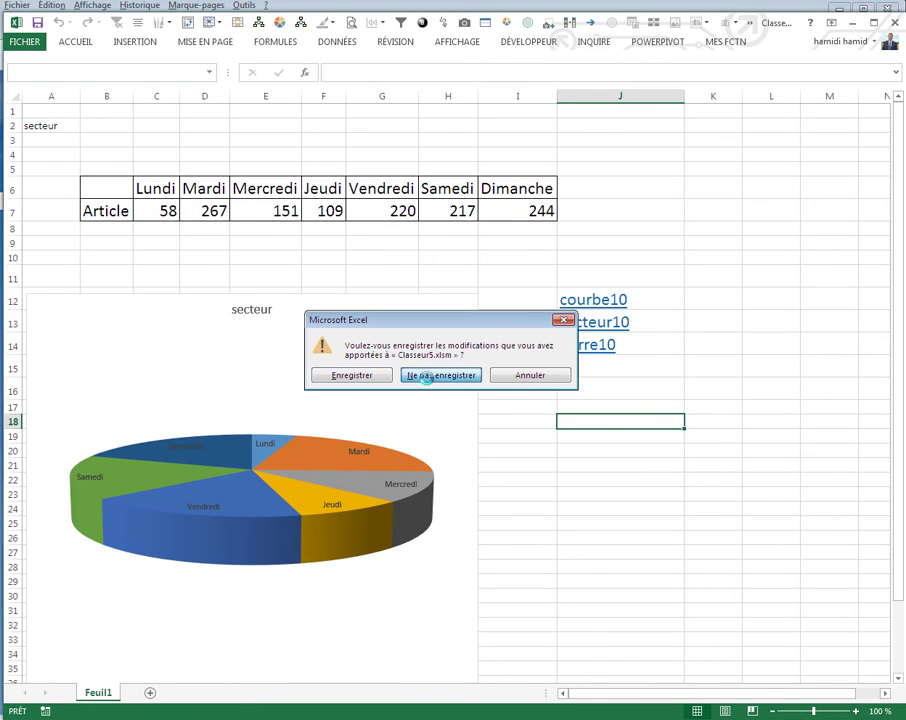
pyautogui.click(428, 384)
# In a new workbook, enter LUNDI in C8 and fill the weekdays across to DIMANCHE in I8.
pyautogui.hotkey('ctrl', 'n')
pyautogui.click(173, 211)
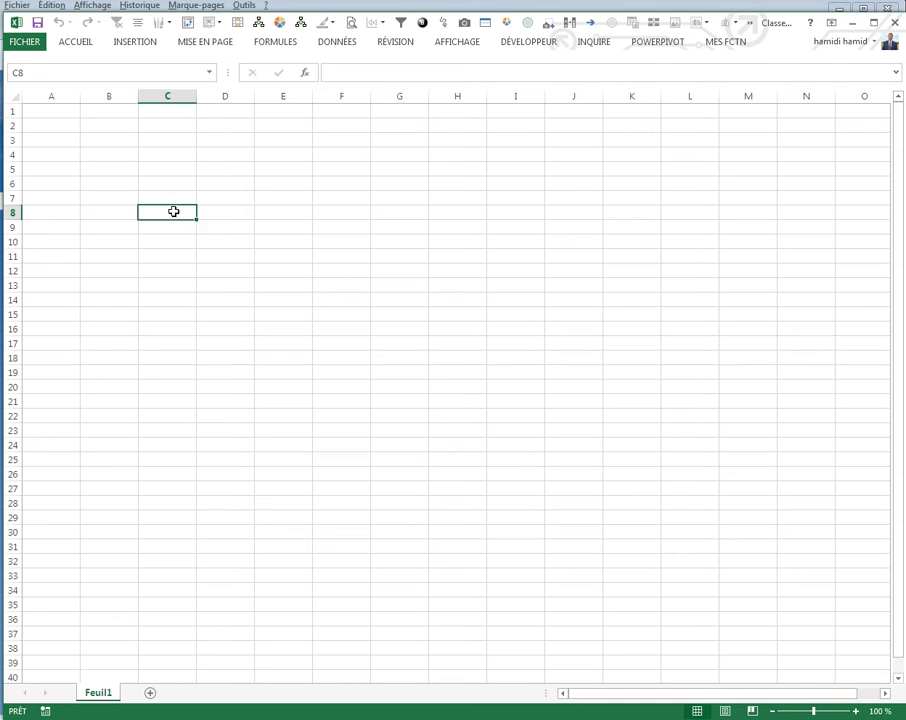
pyautogui.write('LUY')
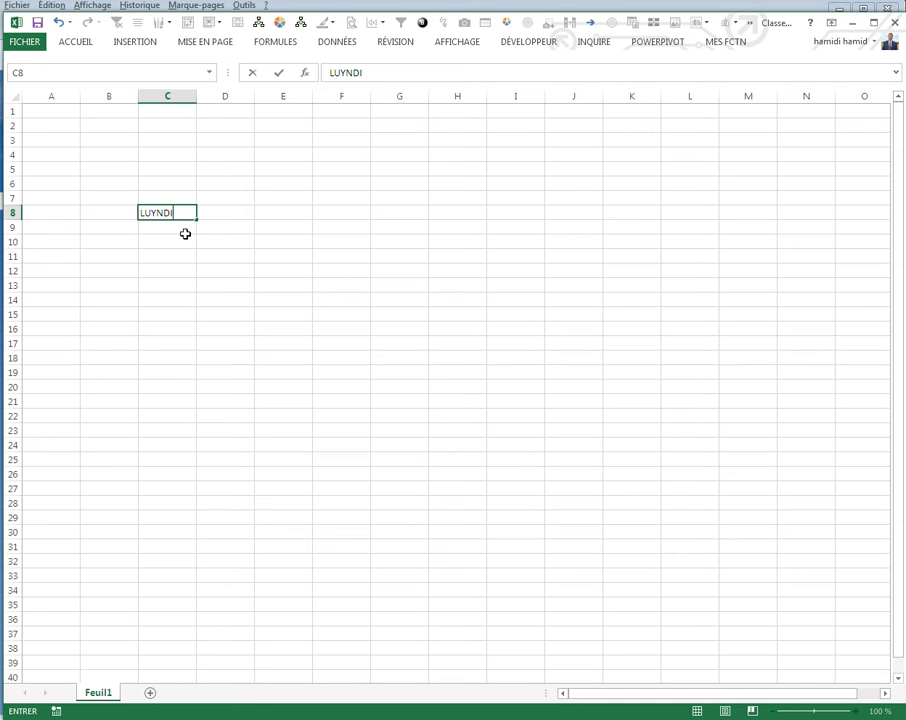
pyautogui.write('NDI')
pyautogui.click(185, 233)
pyautogui.click(182, 211)
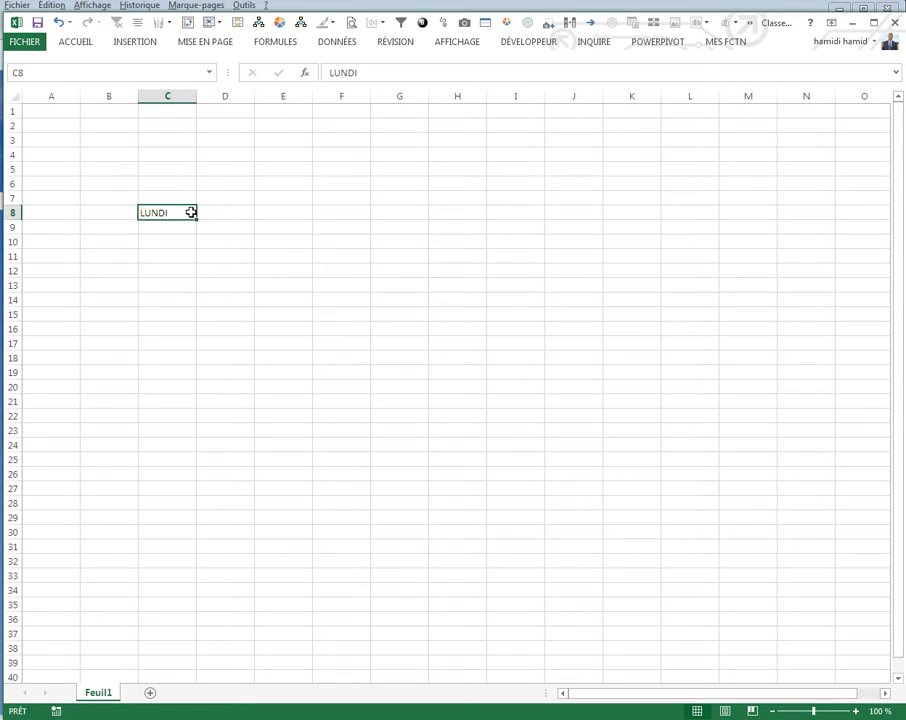
pyautogui.moveTo(198, 223); pyautogui.dragTo(526, 236)
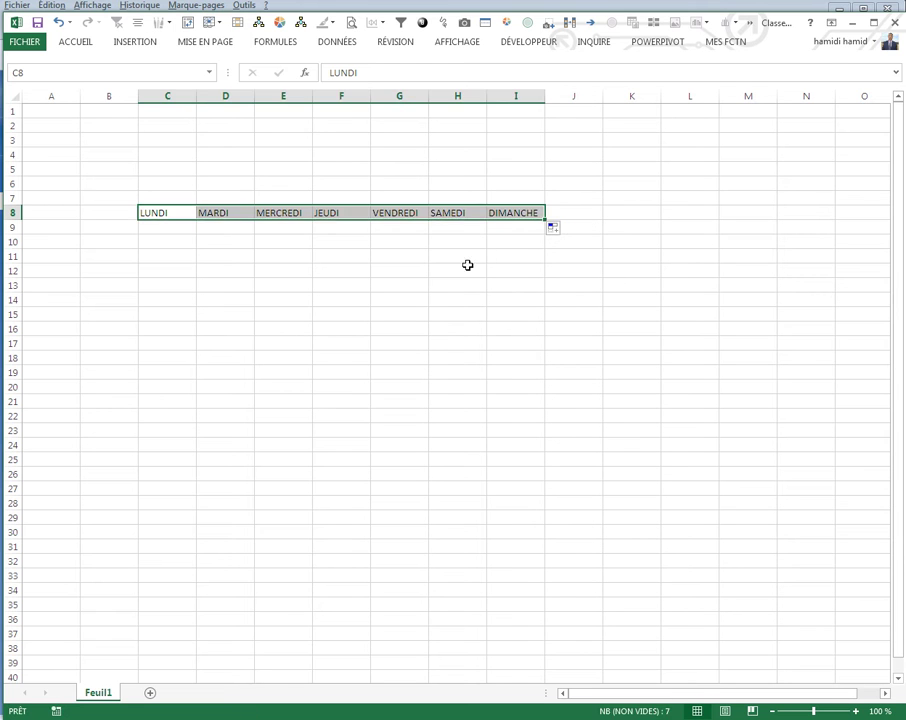
pyautogui.click(399, 284)
# Fill C9:I9 with =ALEA.ENTRE.BORNES(50;100) all at once.
pyautogui.moveTo(182, 228); pyautogui.dragTo(501, 227)
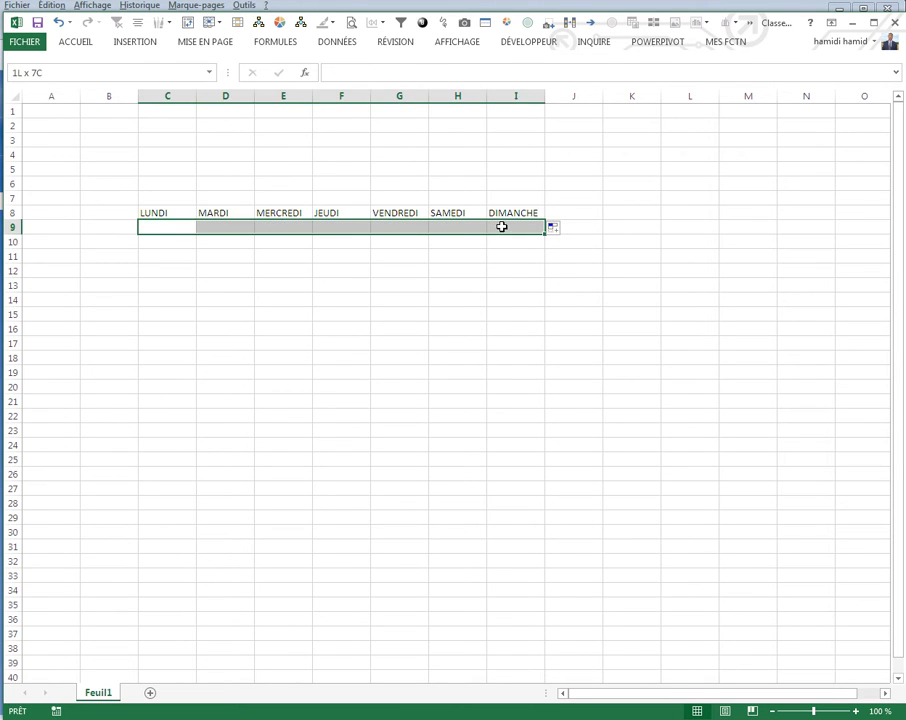
pyautogui.write('+')
pyautogui.press('BackSpace')
pyautogui.write('=al')
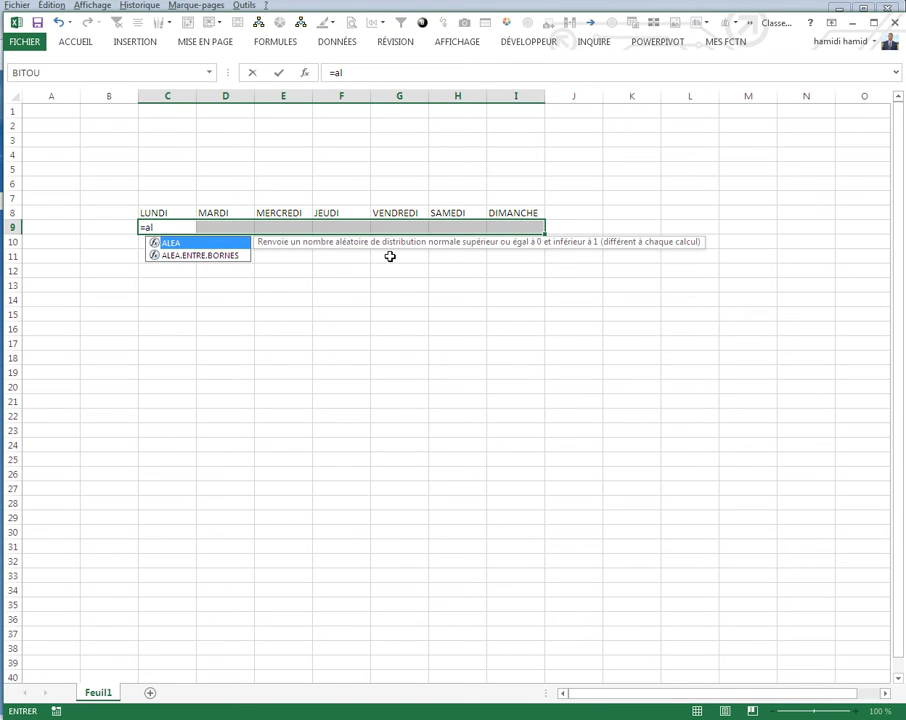
pyautogui.doubleClick(211, 255)
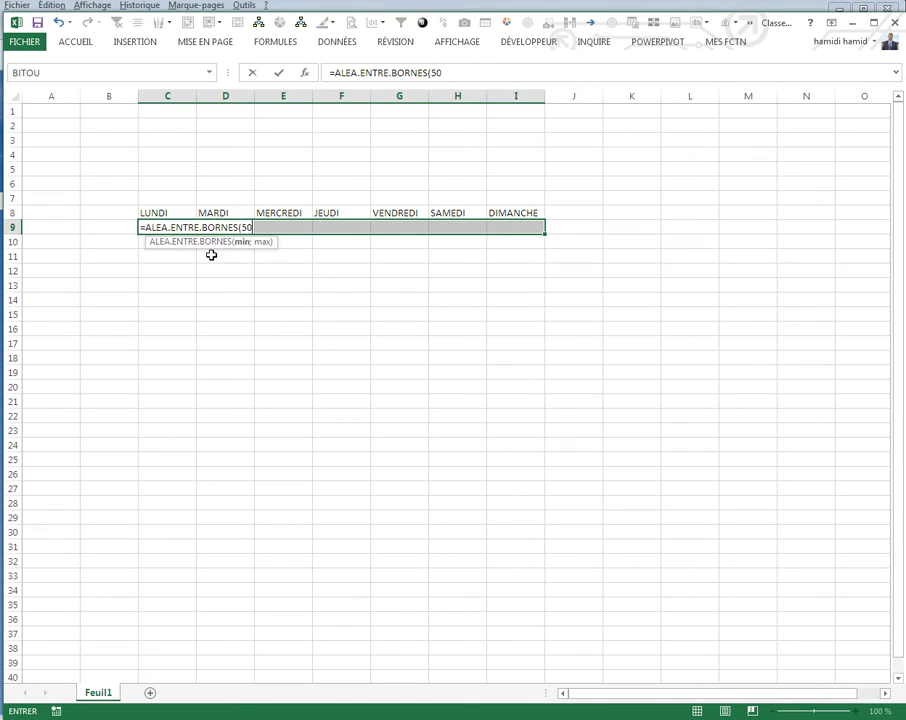
pyautogui.write(';100')
pyautogui.hotkey('ctrl', 'Return')
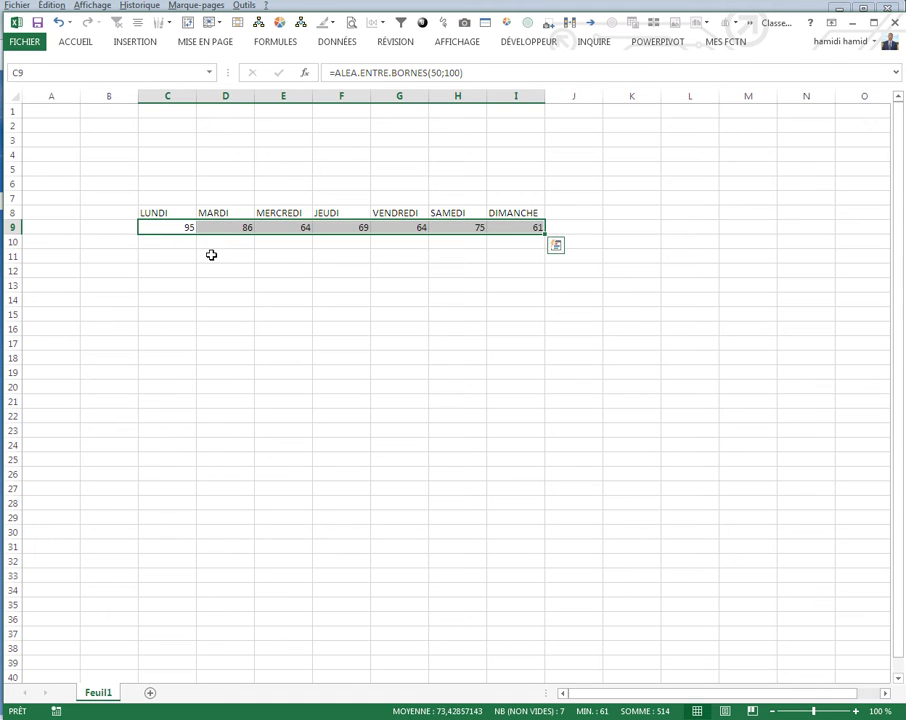
pyautogui.click(251, 297)
# Copy C9:I9 and paste it back as fixed values, then reselect the range.
pyautogui.moveTo(175, 227); pyautogui.dragTo(538, 228)
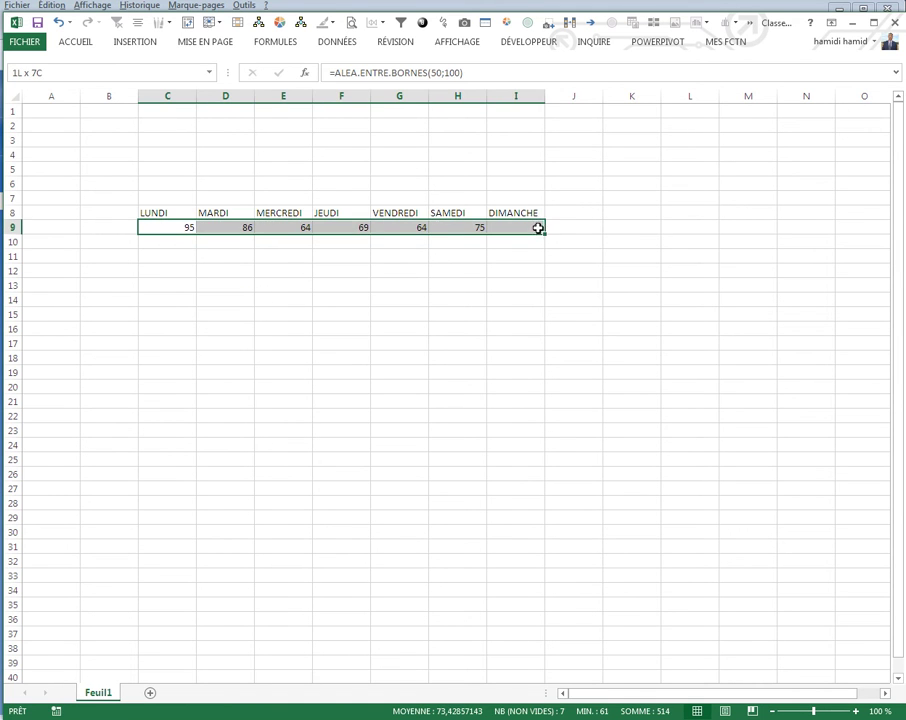
pyautogui.hotkey('ctrl', 'c')
pyautogui.hotkey('shift', 'F10')
pyautogui.press('v')
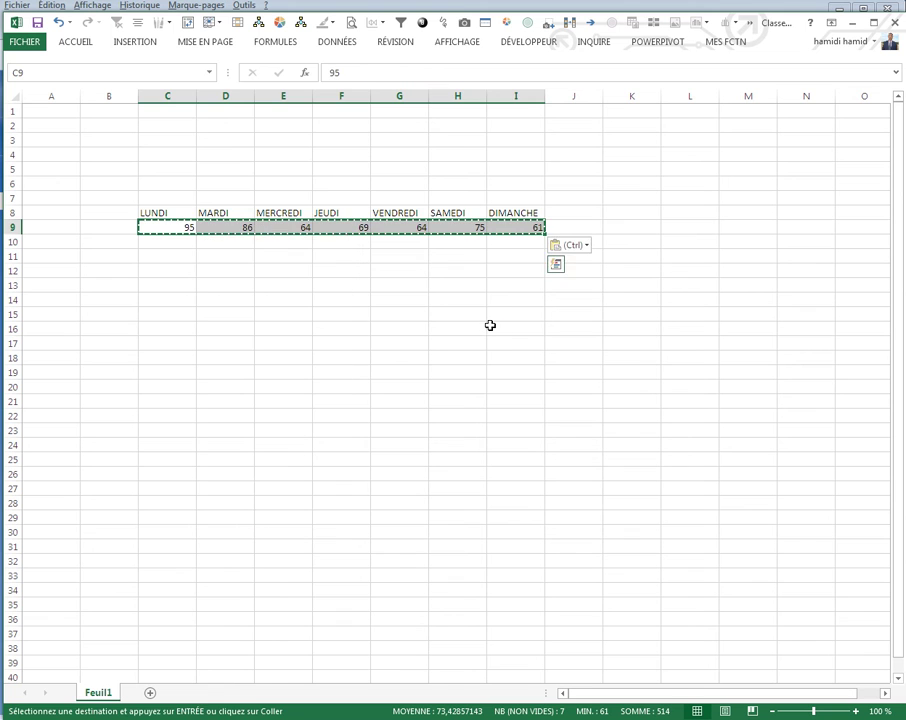
pyautogui.click(415, 343)
pyautogui.moveTo(182, 229); pyautogui.dragTo(531, 228)
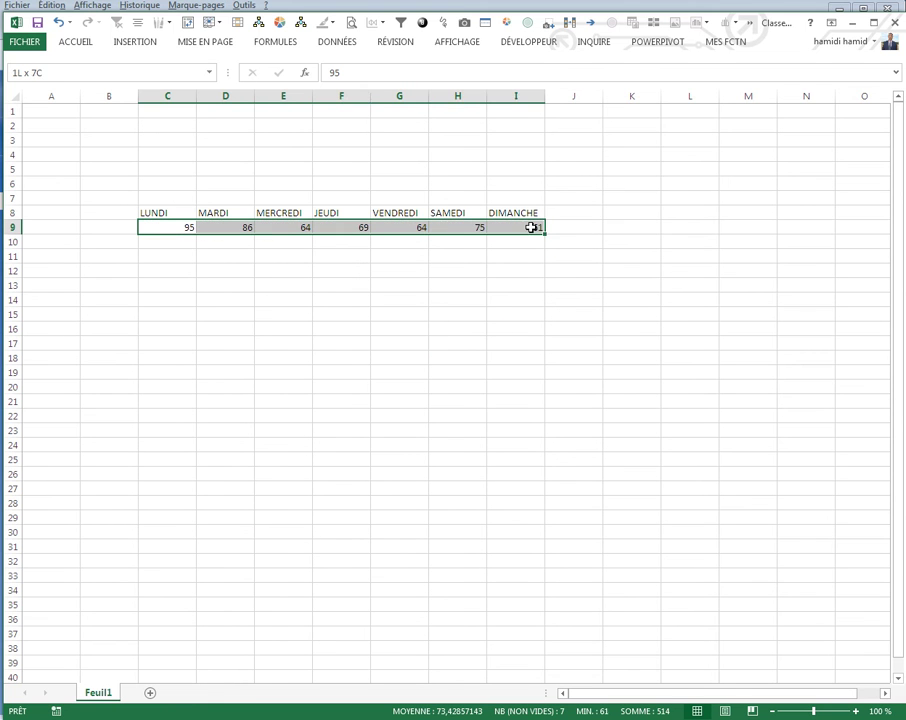
pyautogui.click(145, 45)
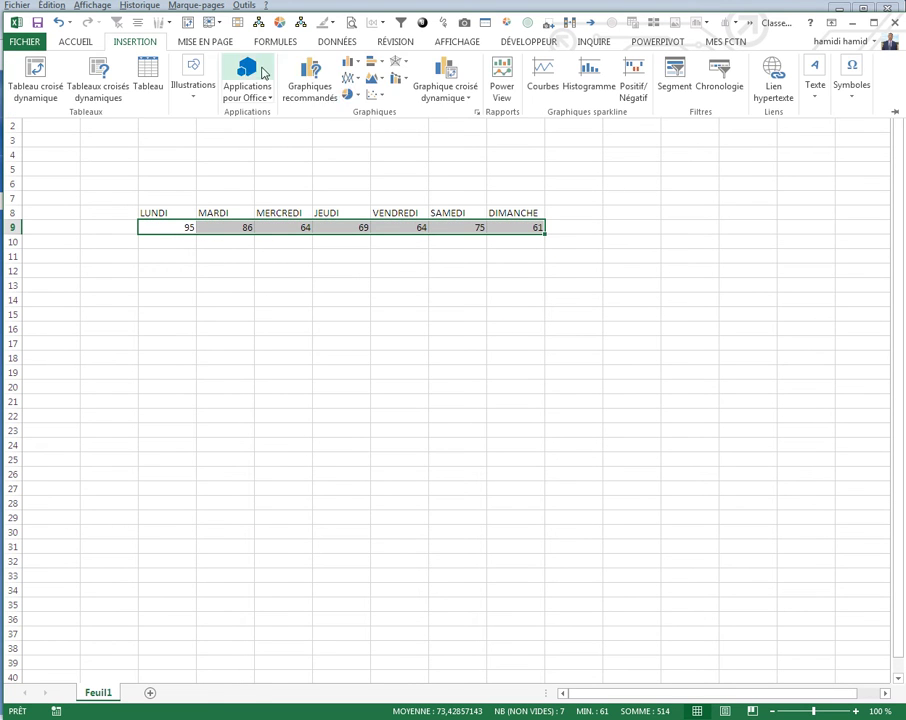
# Insert a 2D line chart of C9:I9, move it below the table and enlarge it to row 31.
pyautogui.click(352, 79)
pyautogui.click(360, 124)
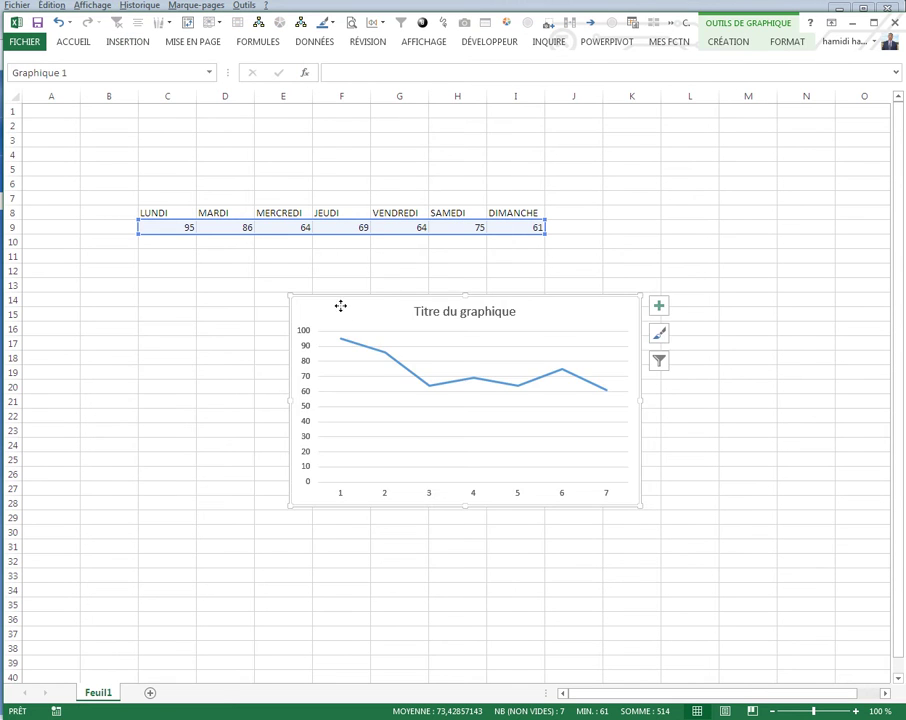
pyautogui.moveTo(340, 305); pyautogui.dragTo(197, 286)
pyautogui.moveTo(495, 487); pyautogui.dragTo(566, 556)
pyautogui.click(632, 430)
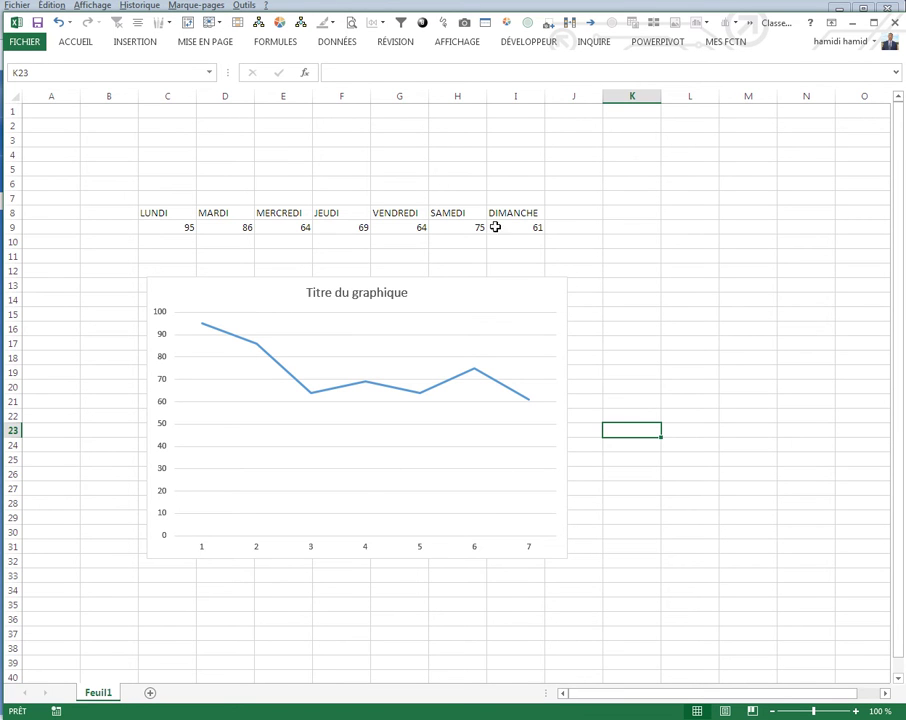
# Start recording a macro named BARRE1.
pyautogui.click(521, 47)
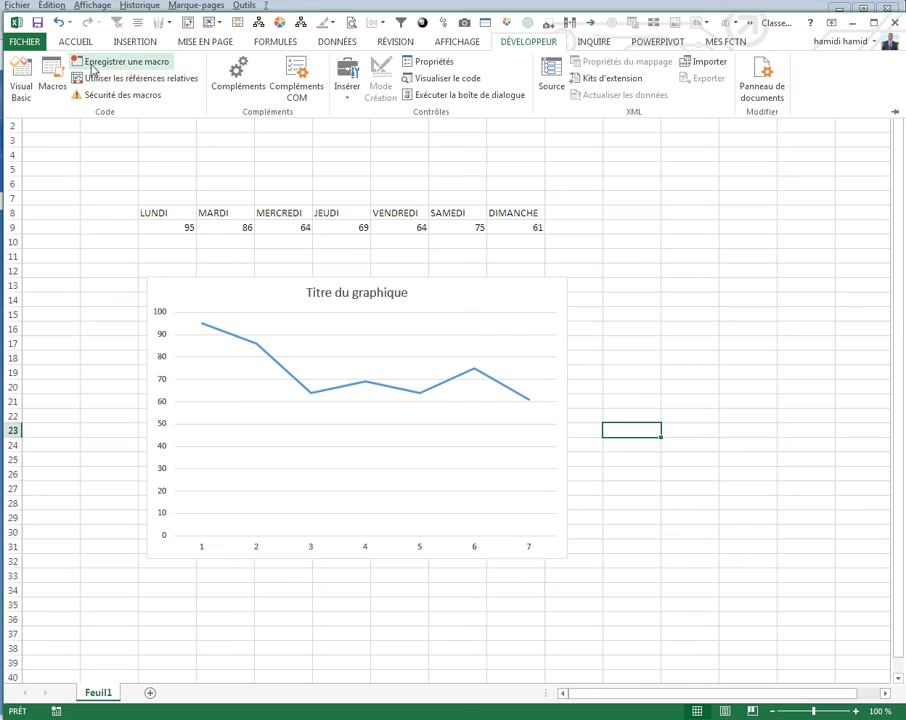
pyautogui.click(92, 60)
pyautogui.write('BARRE1')
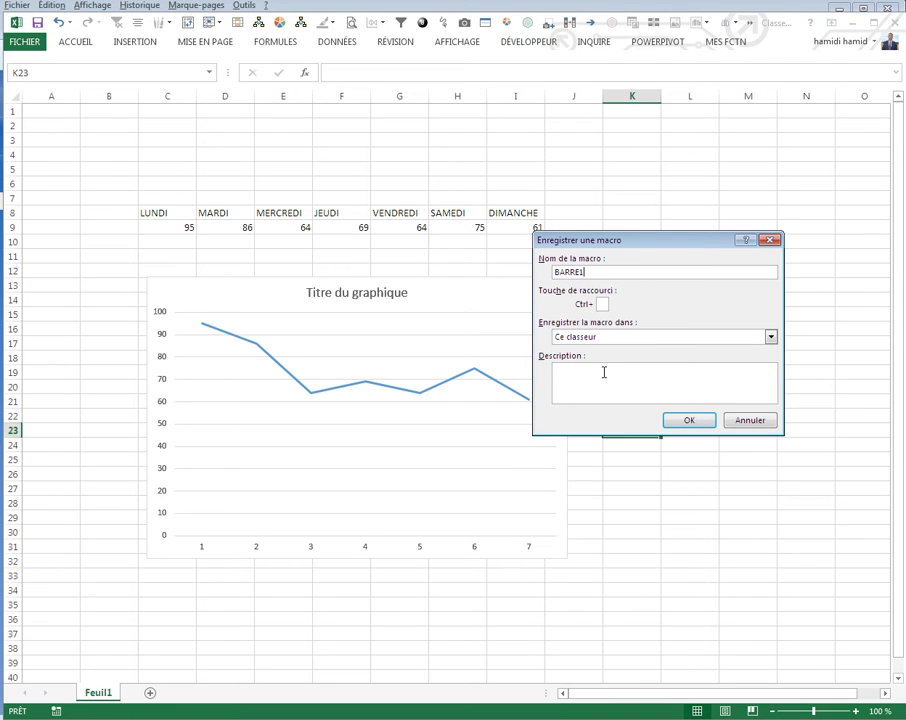
pyautogui.click(677, 422)
# Change the chart type to Histogramme groupé (clustered column).
pyautogui.rightClick(369, 357)
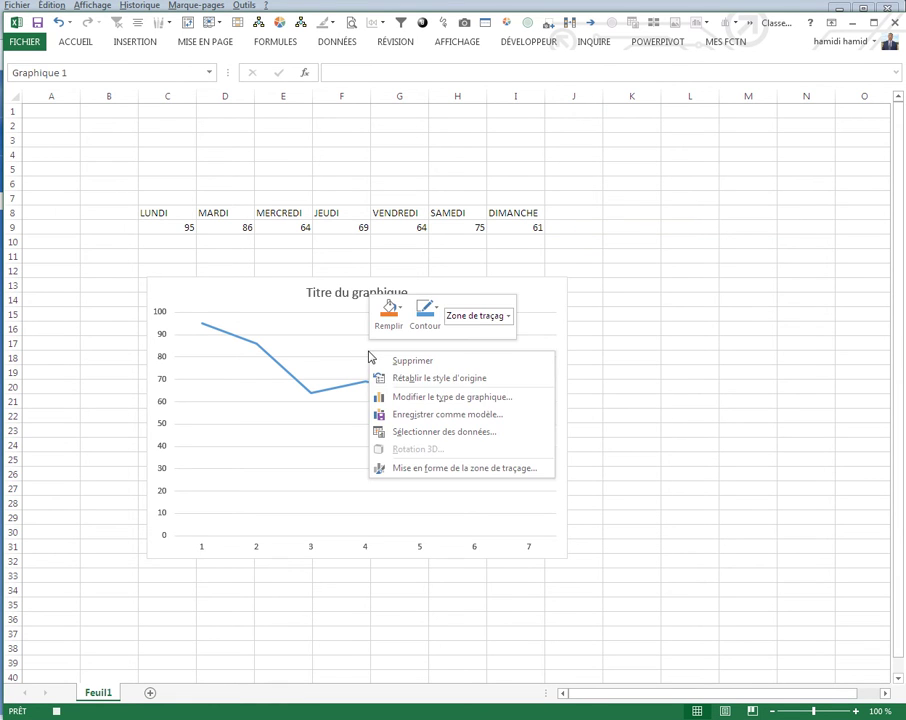
pyautogui.click(375, 397)
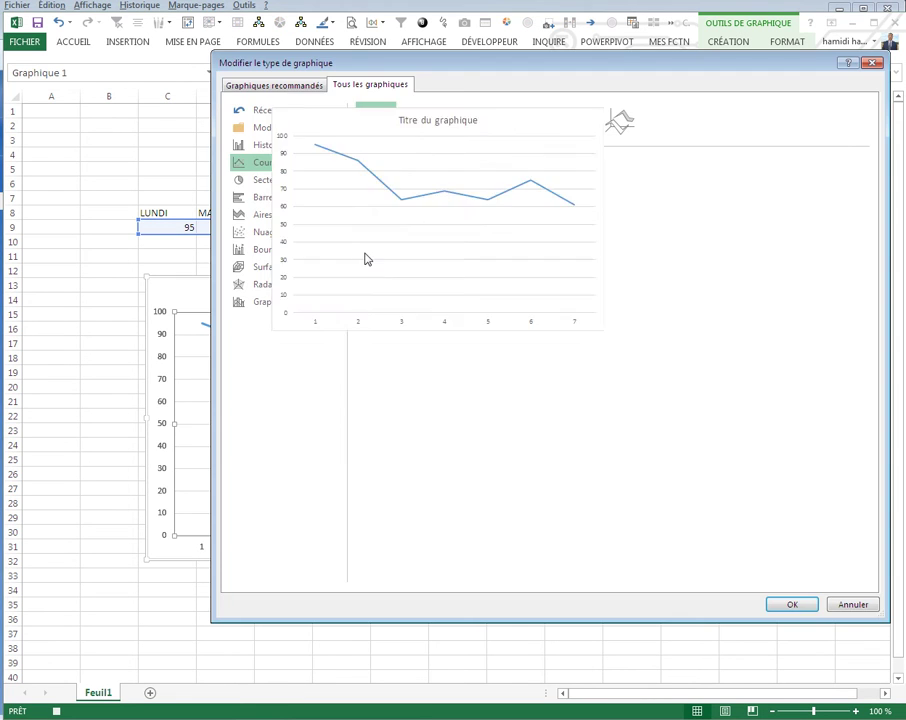
pyautogui.click(267, 150)
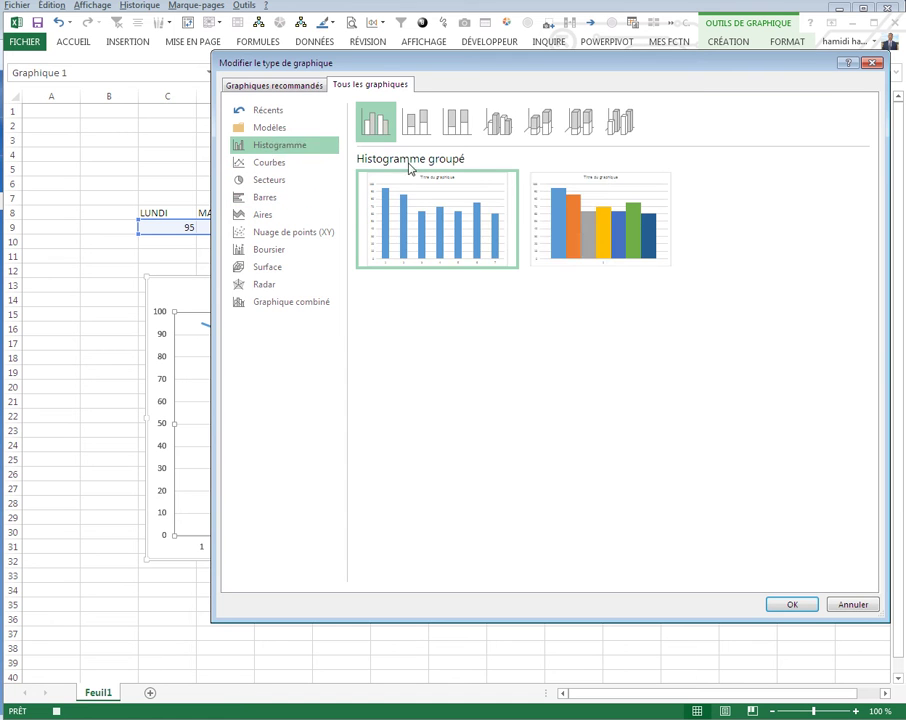
pyautogui.click(789, 605)
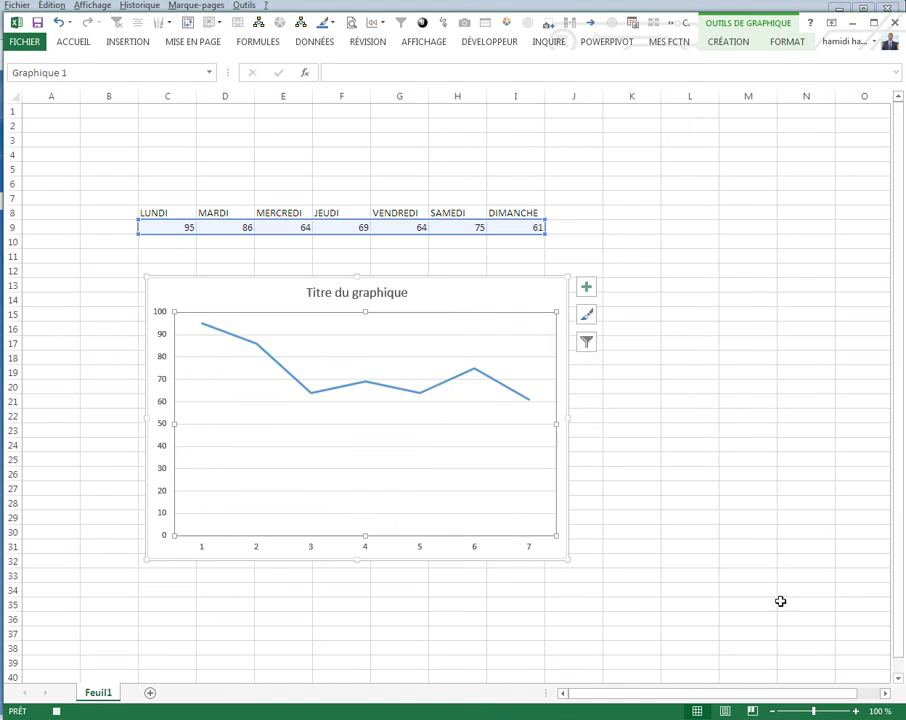
pyautogui.click(265, 140)
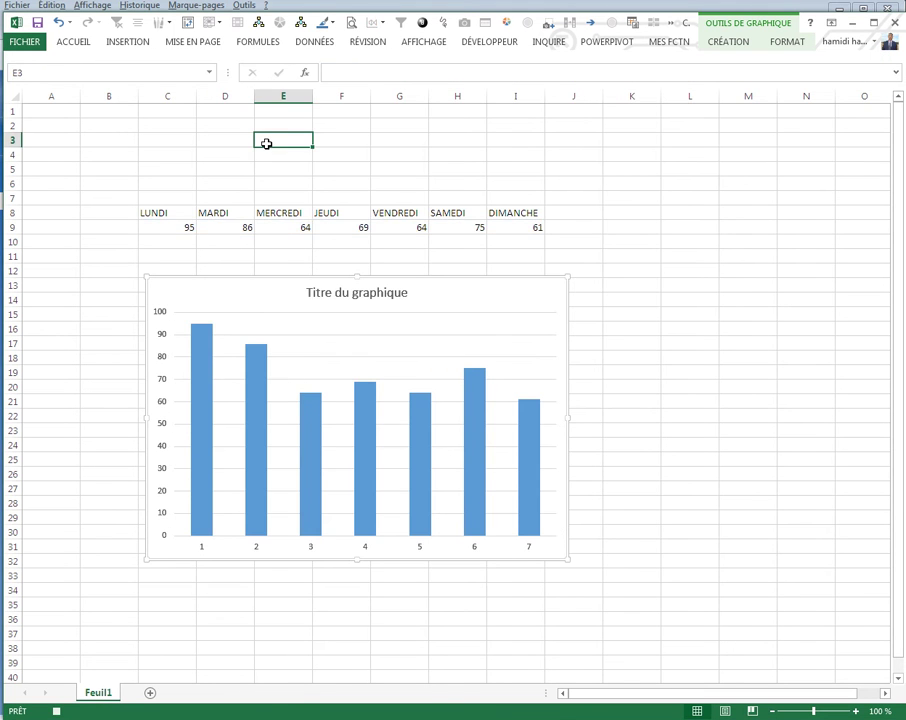
# Start recording a new macro named COURBE1.
pyautogui.click(504, 47)
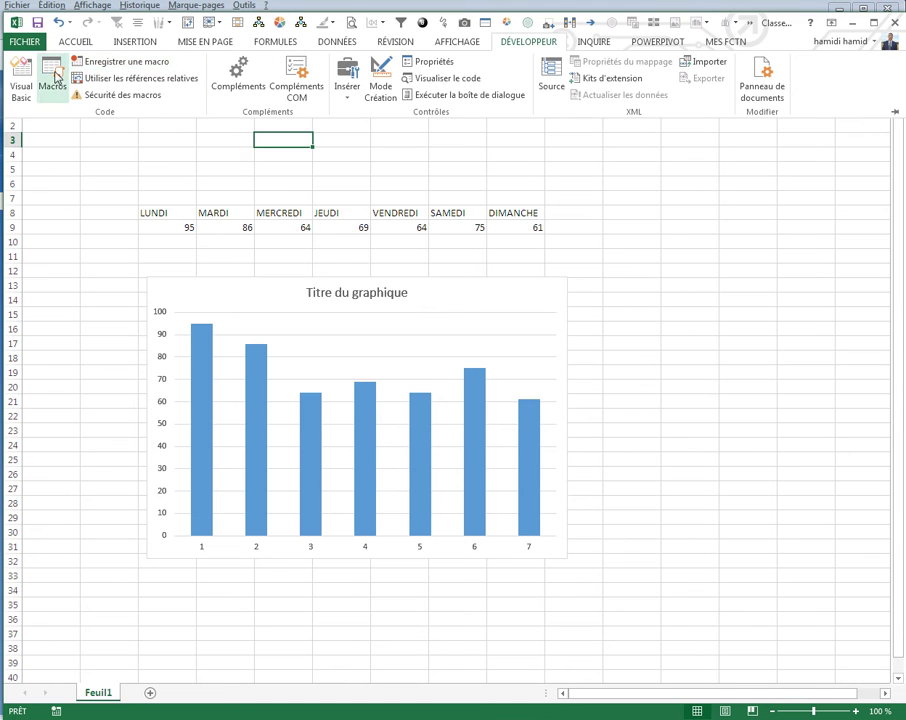
pyautogui.click(76, 62)
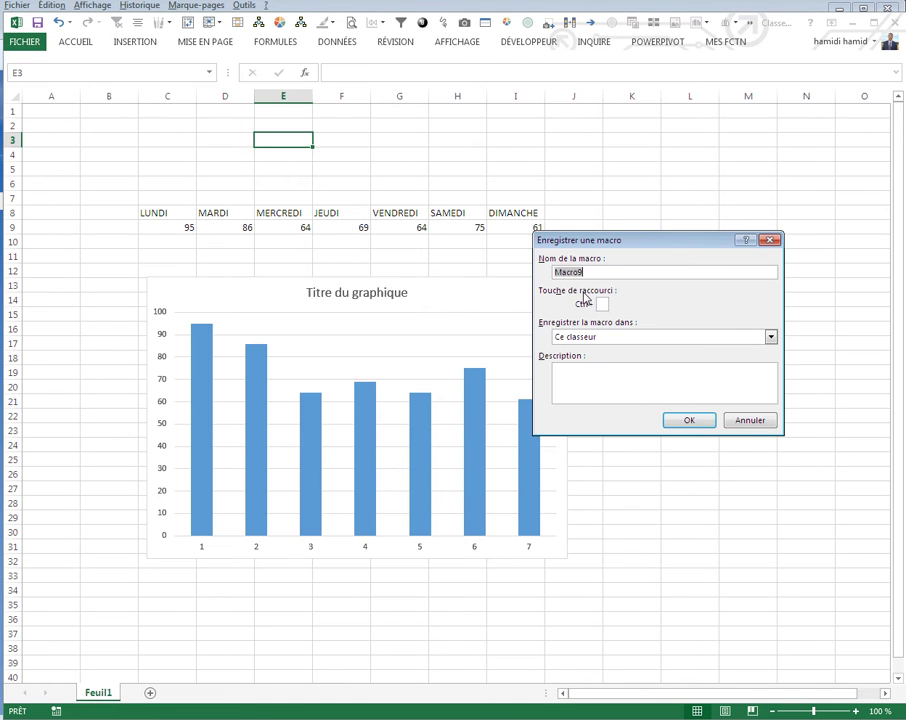
pyautogui.write('COURBE1')
pyautogui.click(680, 422)
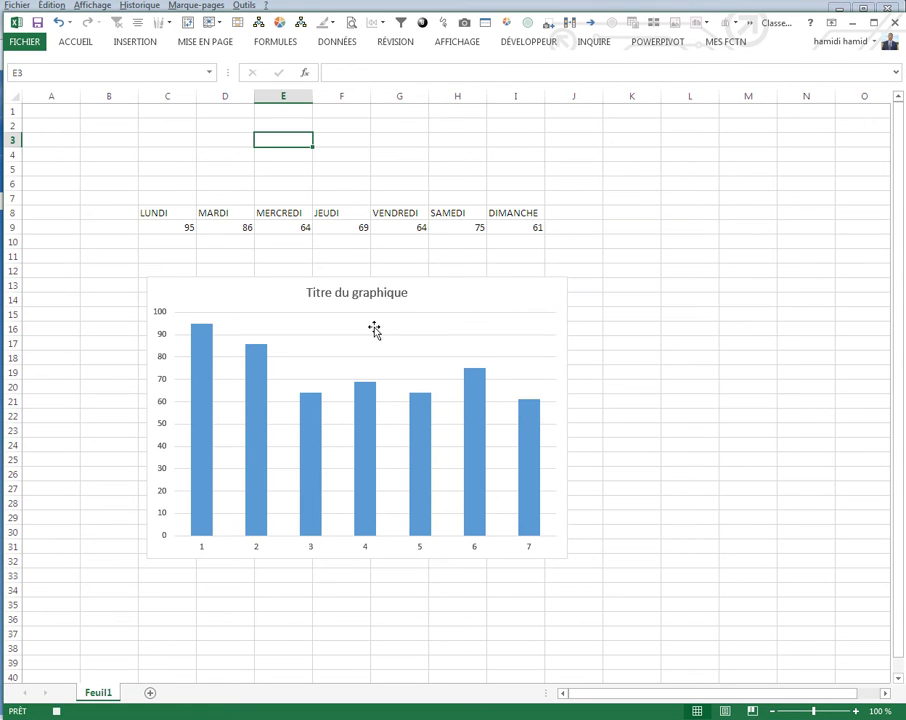
# Change the chart type to Courbes, then select cell L22.
pyautogui.rightClick(306, 325)
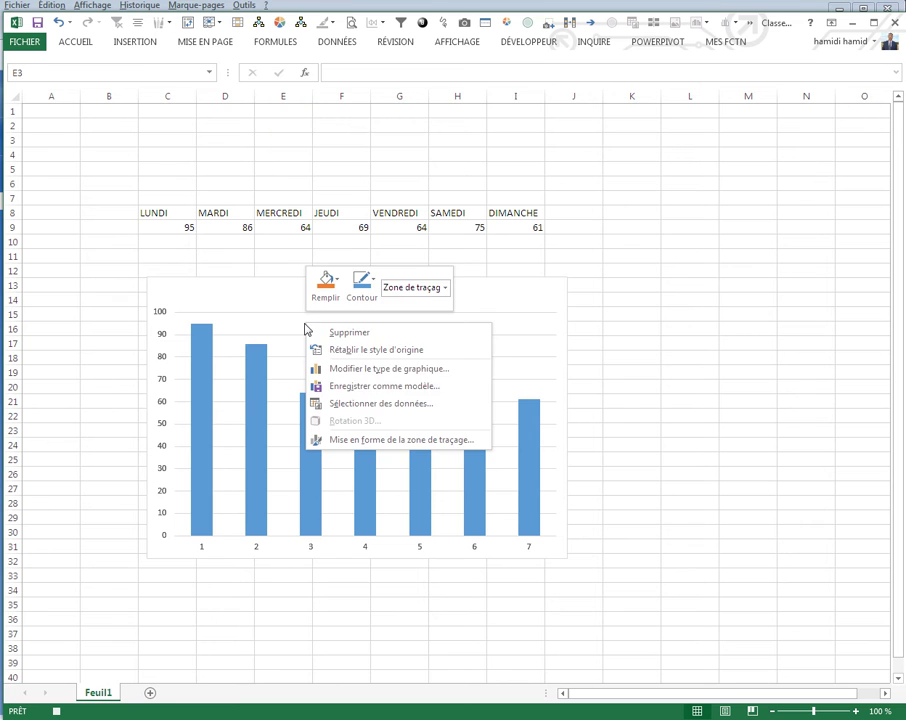
pyautogui.click(338, 376)
pyautogui.click(265, 163)
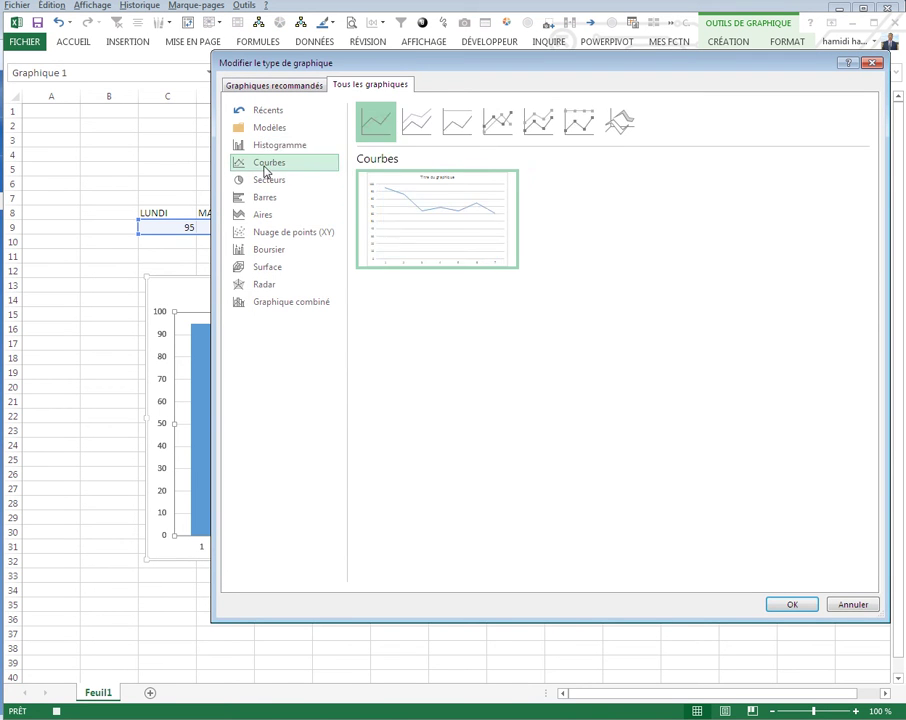
pyautogui.click(782, 606)
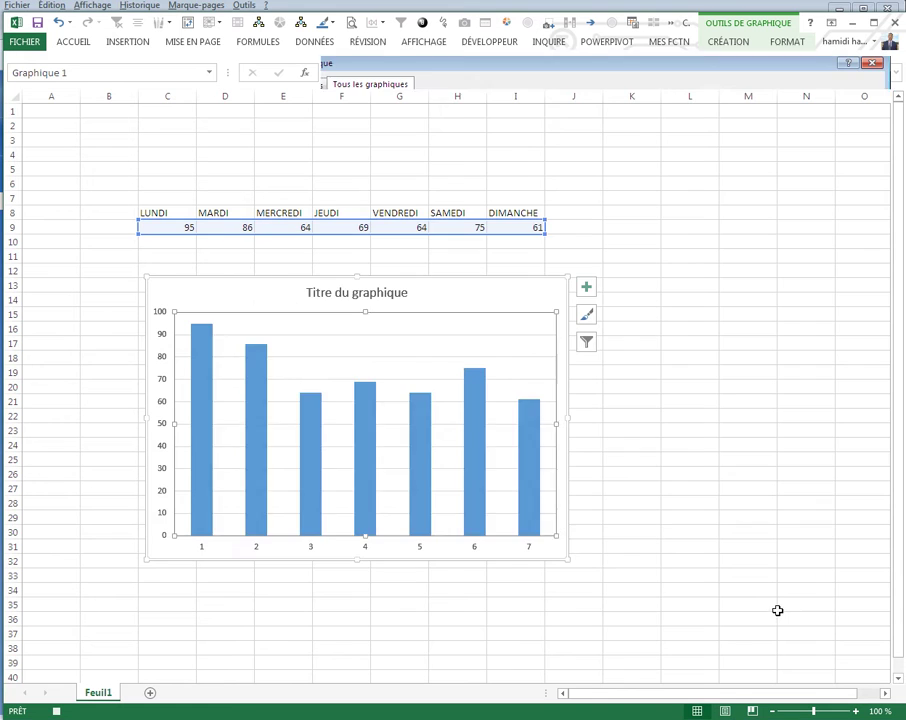
pyautogui.click(661, 420)
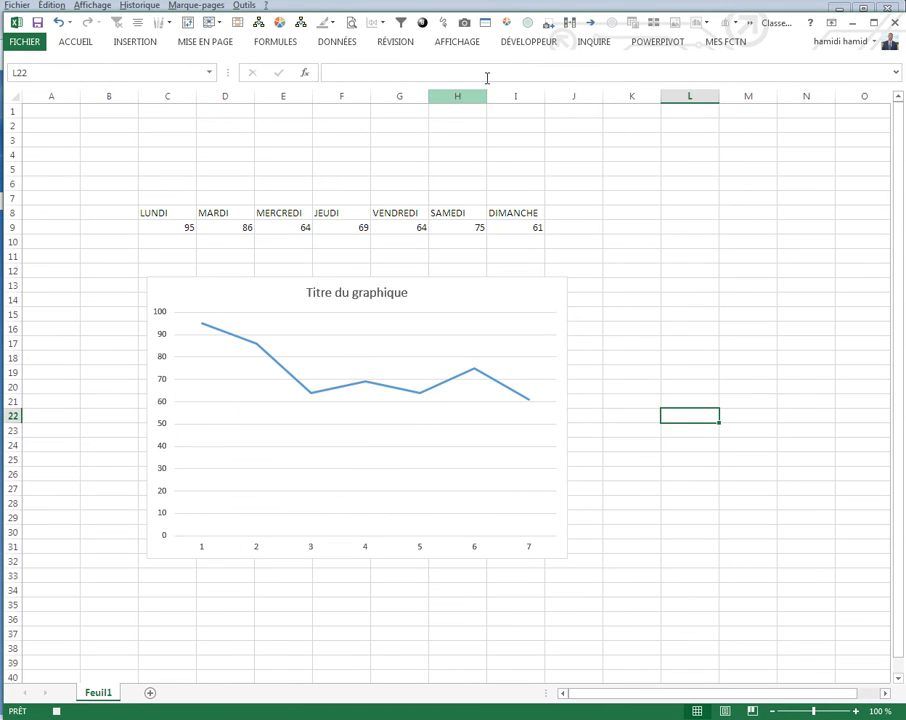
# Stop the COURBE1 recording and start recording a macro named SECTEUR1.
pyautogui.click(509, 43)
pyautogui.click(95, 59)
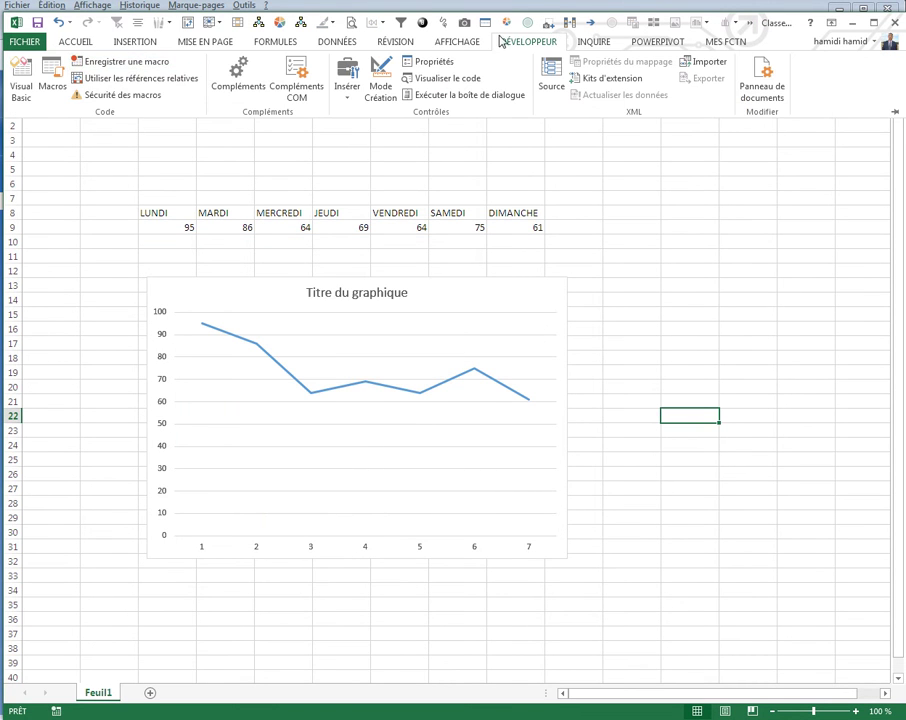
pyautogui.click(126, 63)
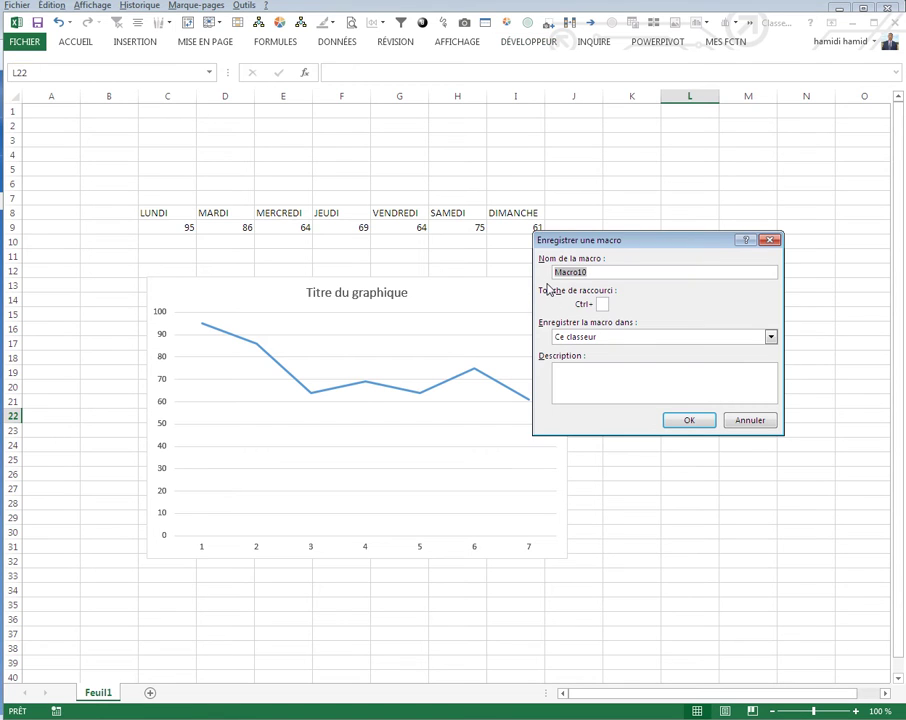
pyautogui.write('SECTEUR1')
pyautogui.click(678, 425)
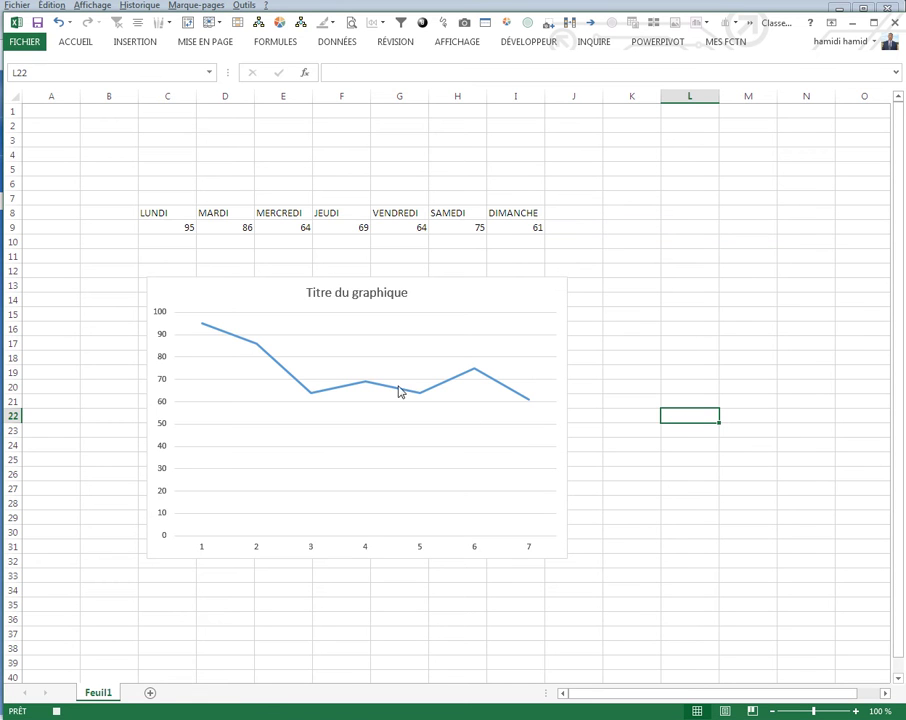
# Change the chart to a Secteurs en 3D pie and select cell E2.
pyautogui.rightClick(365, 377)
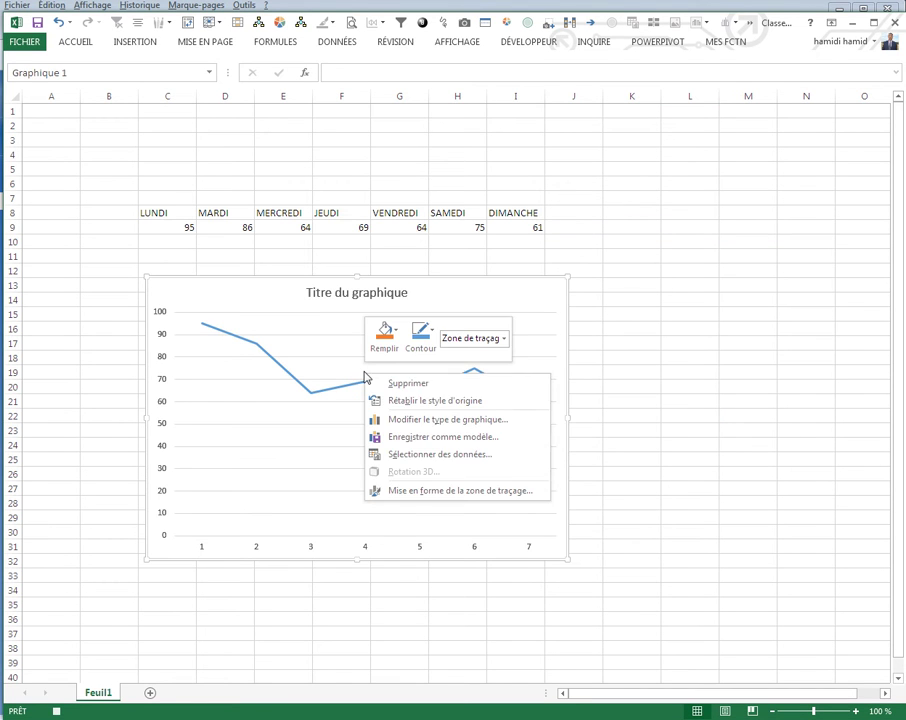
pyautogui.click(402, 420)
pyautogui.click(269, 179)
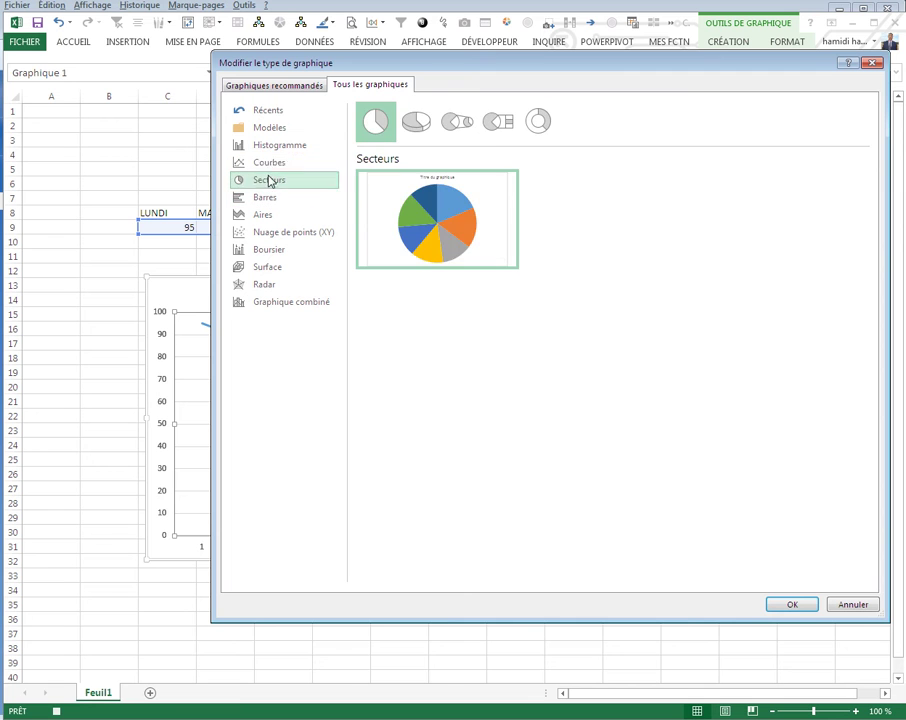
pyautogui.click(419, 126)
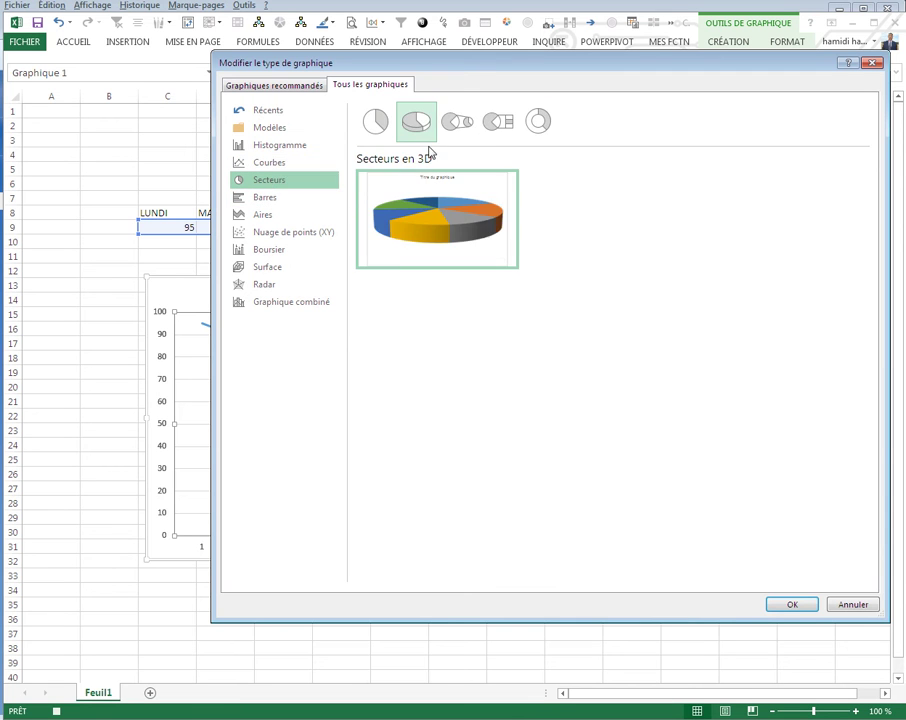
pyautogui.click(790, 604)
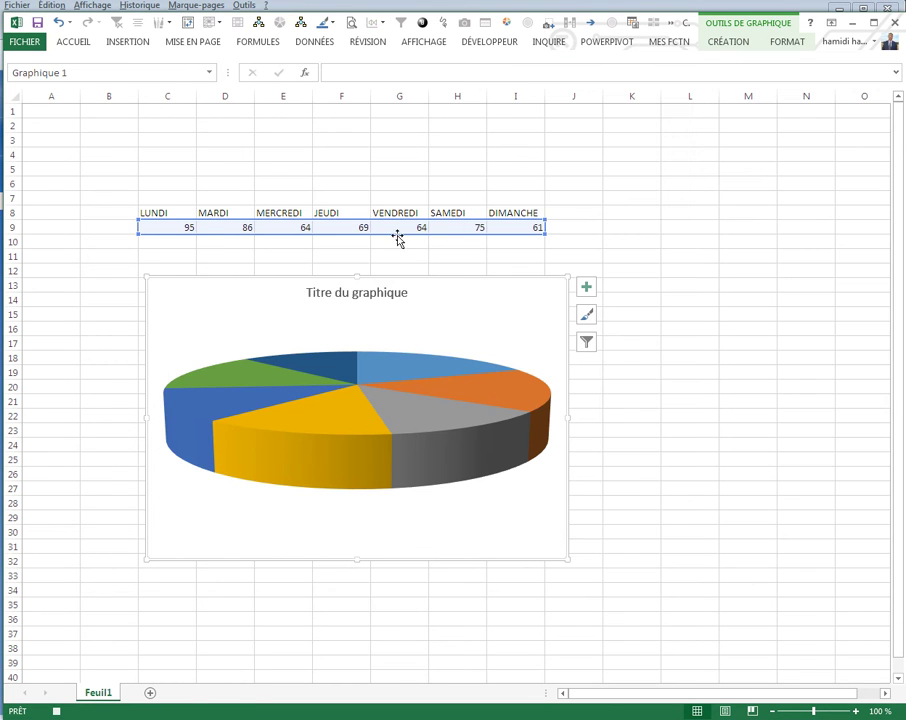
pyautogui.press('Escape')
# Stop recording the SECTEUR1 macro.
pyautogui.click(510, 41)
pyautogui.click(77, 63)
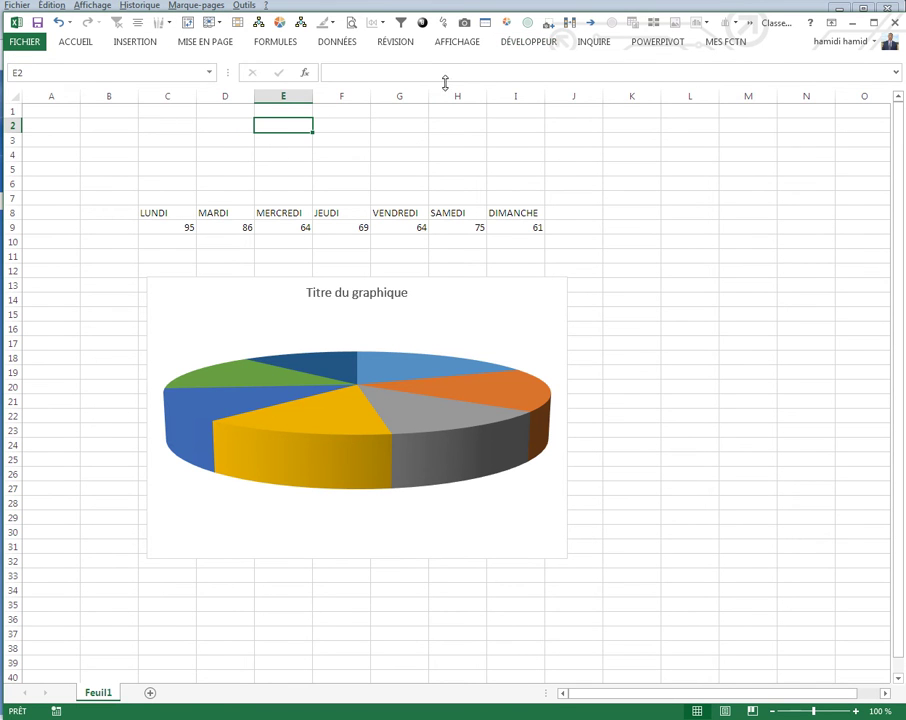
pyautogui.click(520, 43)
# Run the BARRE1 macro, then the COURBE1 macro.
pyautogui.click(52, 82)
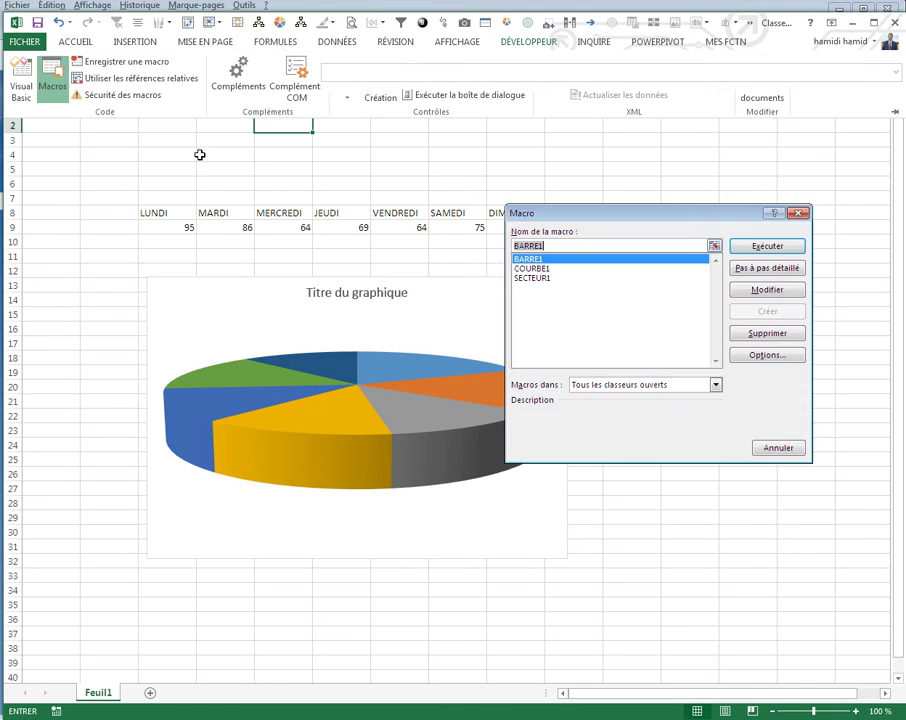
pyautogui.click(760, 248)
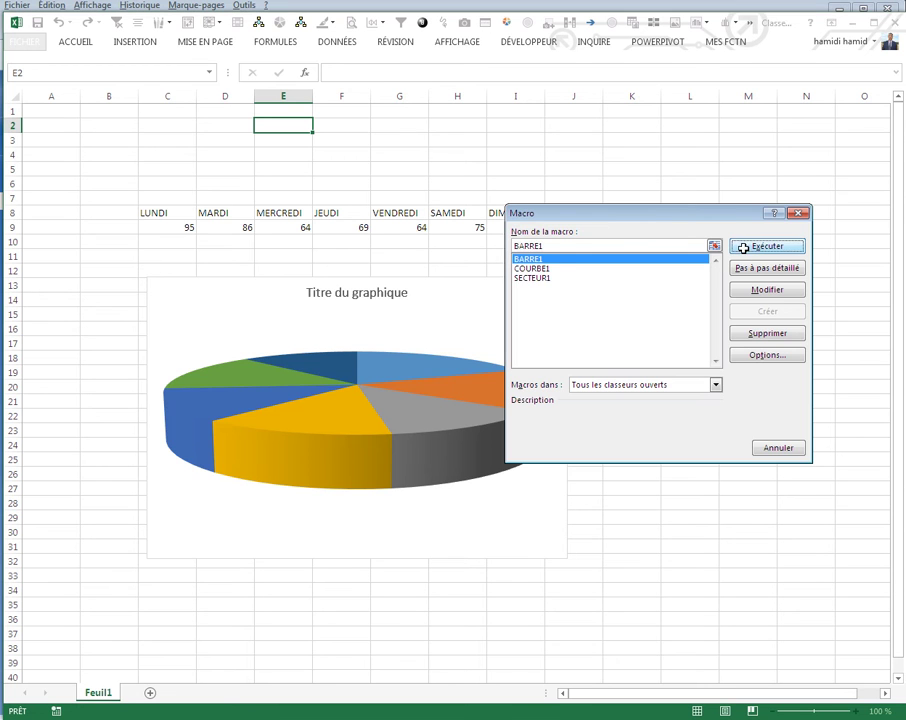
pyautogui.click(528, 41)
pyautogui.click(52, 82)
pyautogui.click(584, 269)
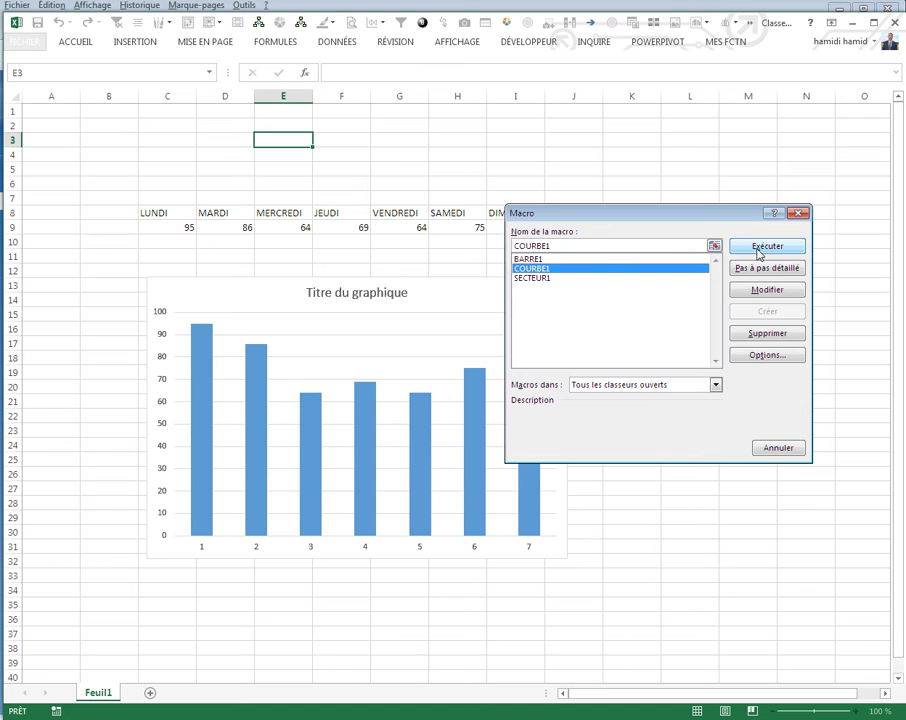
pyautogui.click(760, 246)
# Run the SECTEUR1 macro to restore the 3D pie and select cell K12.
pyautogui.click(528, 41)
pyautogui.click(52, 82)
pyautogui.click(528, 278)
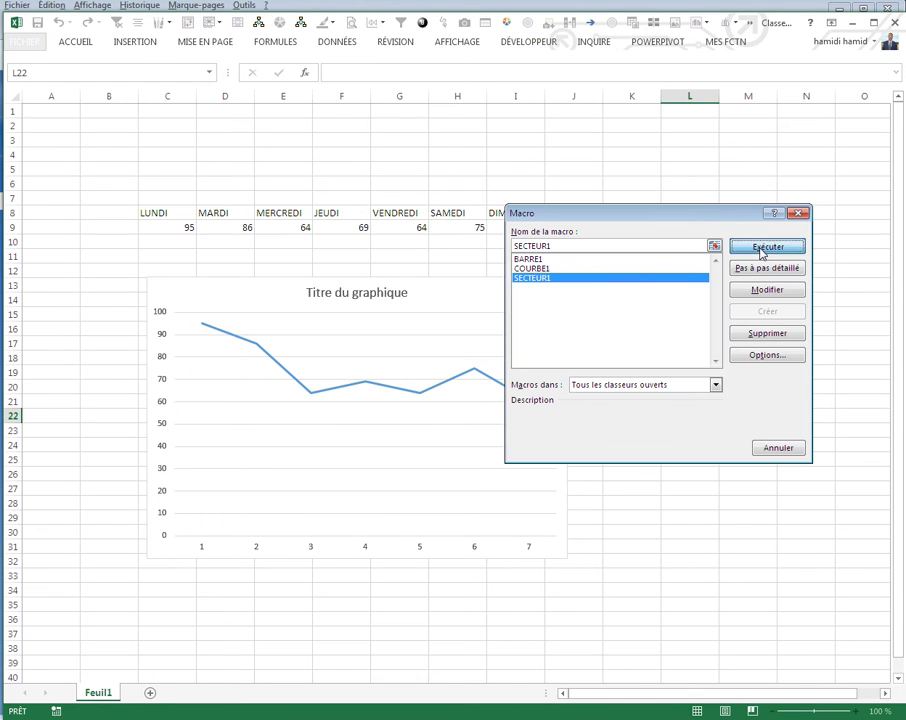
pyautogui.click(766, 246)
pyautogui.click(628, 298)
pyautogui.click(627, 276)
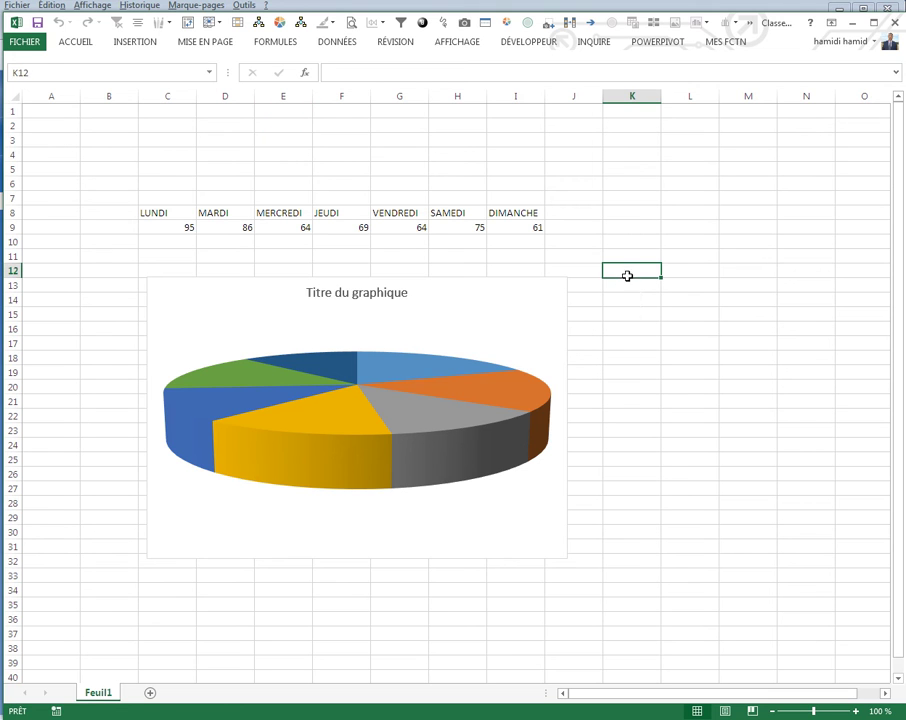
# Enter COURBE in K12, SECTEUR in K13 and BARRE in K14.
pyautogui.write('COURBE')
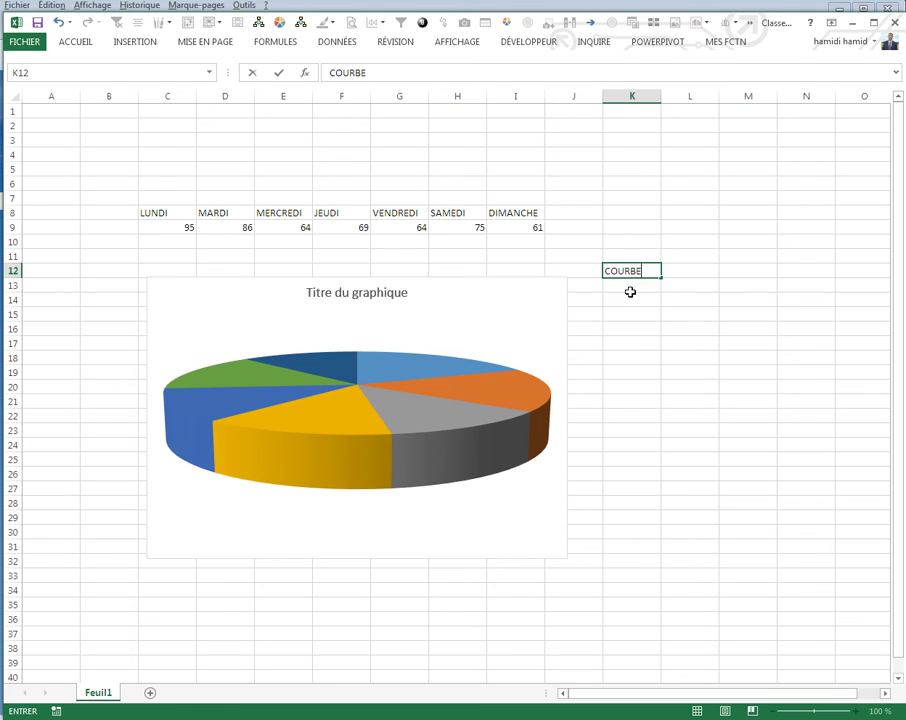
pyautogui.press('Return')
pyautogui.write('SECTEUR')
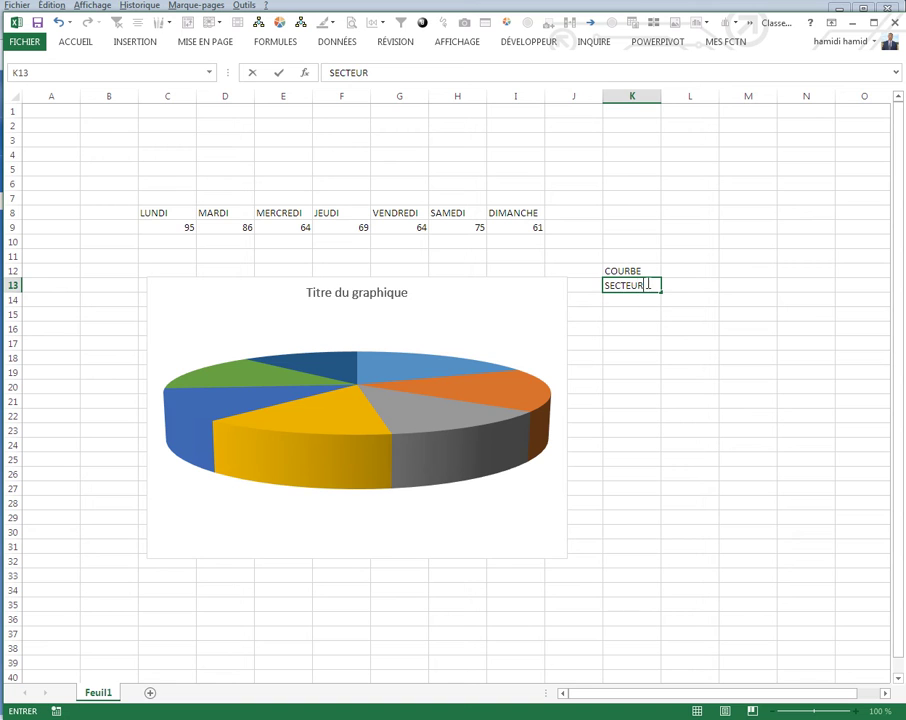
pyautogui.press('Return')
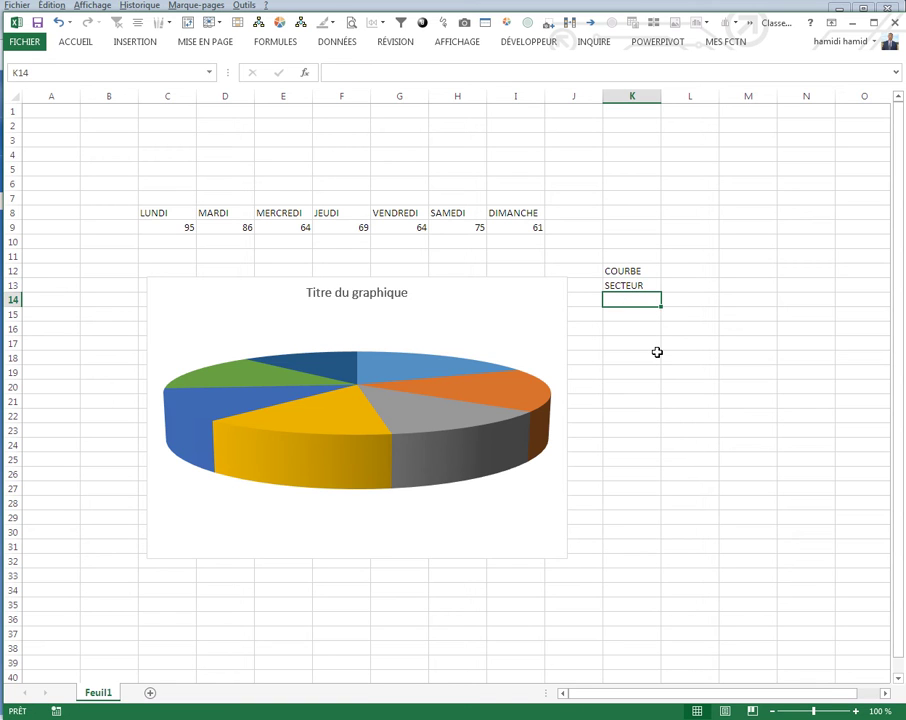
pyautogui.write('BARRE')
pyautogui.click(641, 356)
pyautogui.click(670, 298)
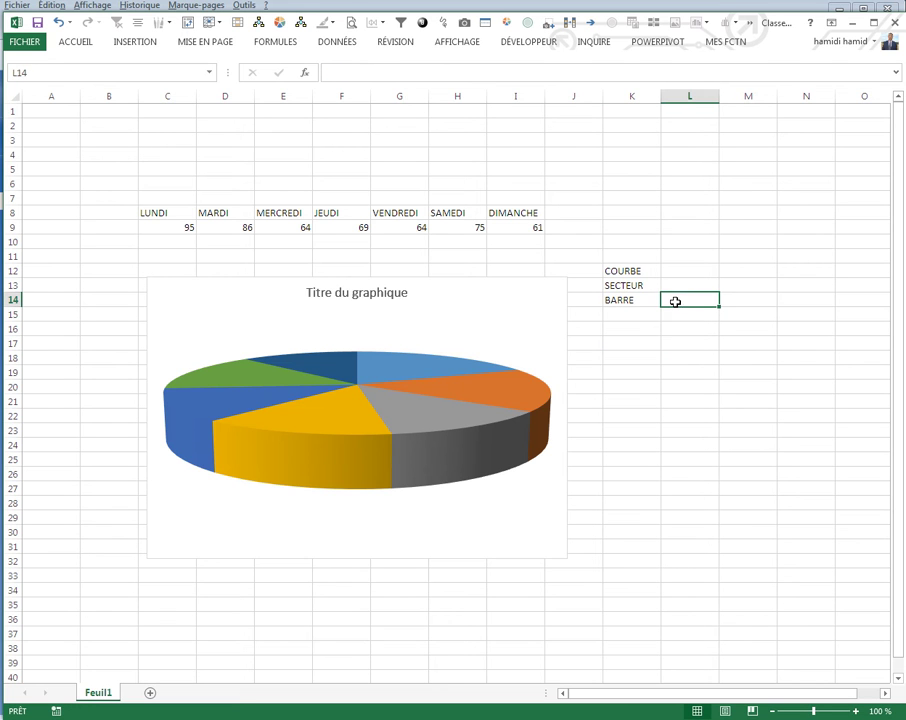
pyautogui.click(613, 372)
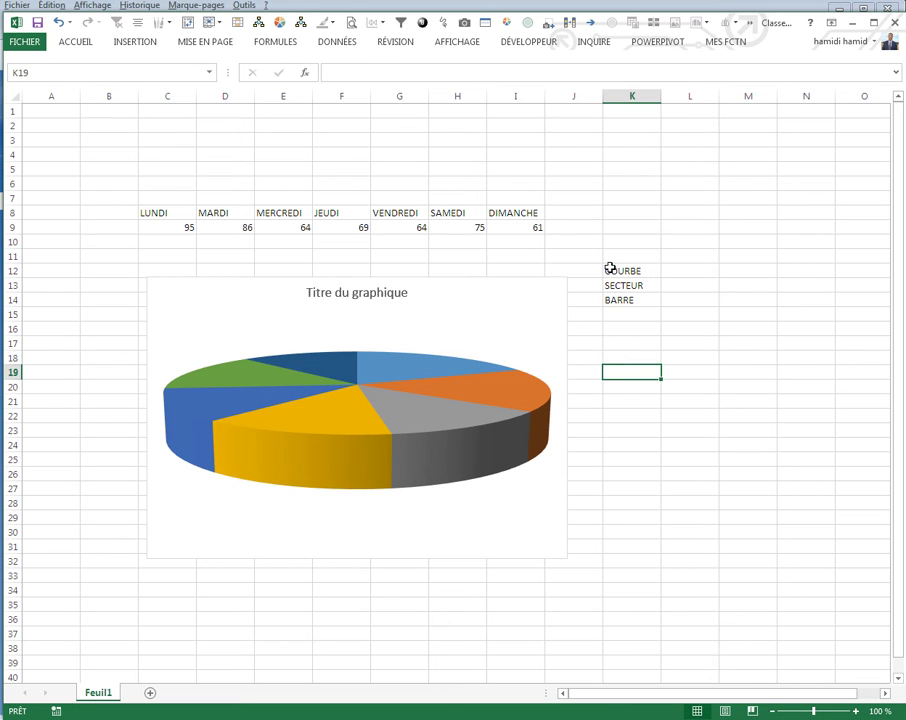
# Open Module1's code in the Visual Basic editor.
pyautogui.click(524, 42)
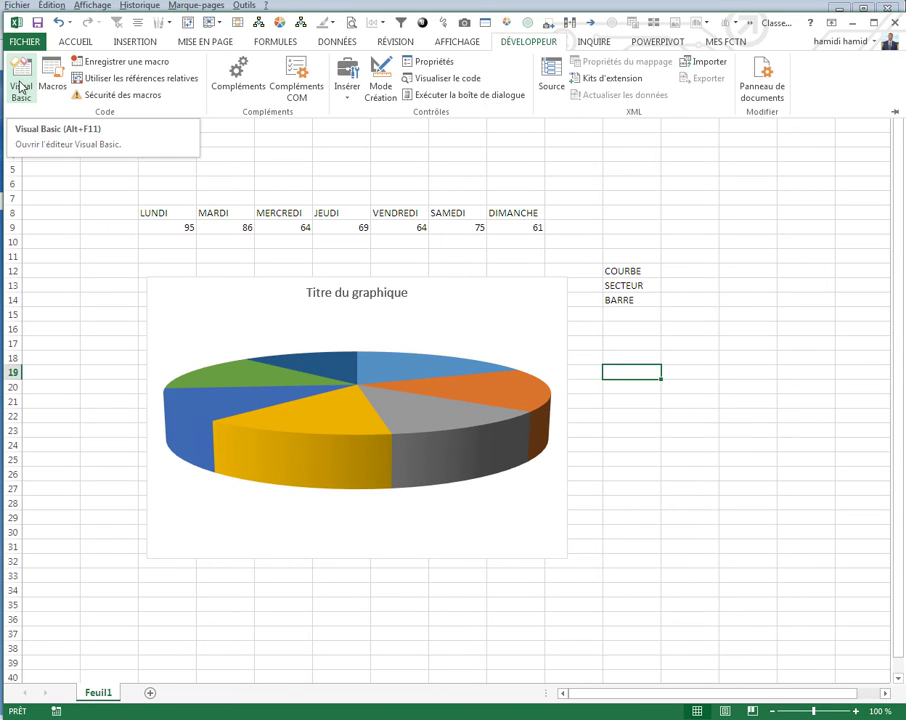
pyautogui.click(22, 78)
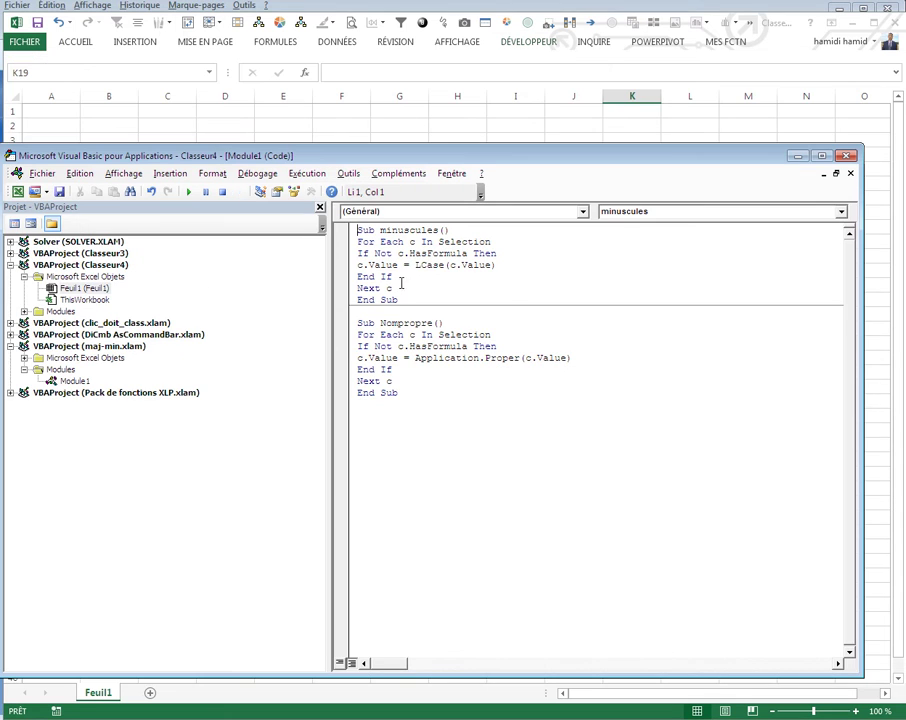
pyautogui.click(92, 300)
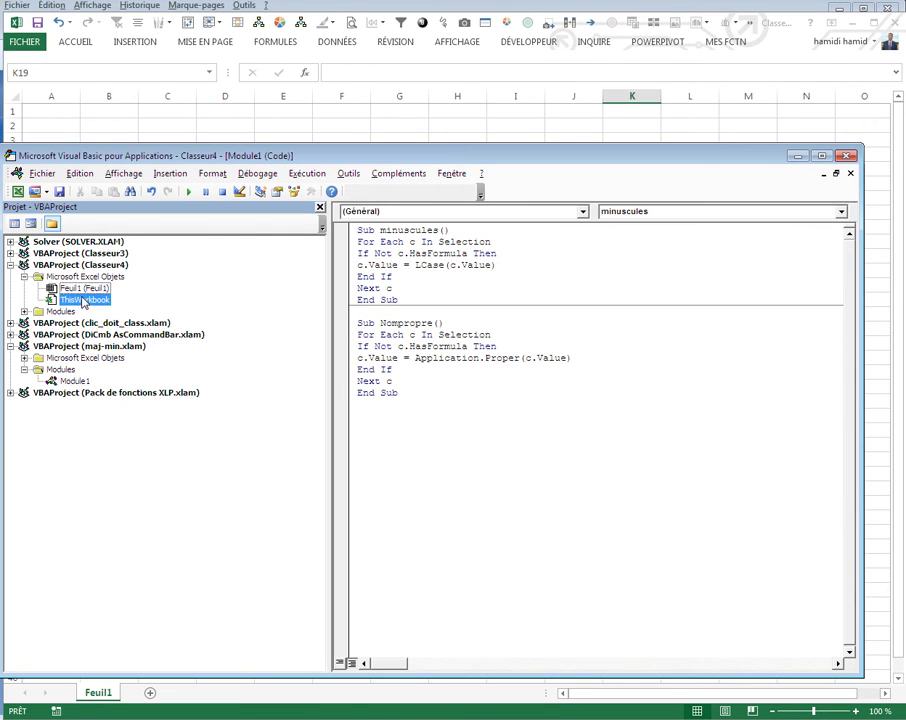
pyautogui.click(24, 311)
pyautogui.doubleClick(74, 323)
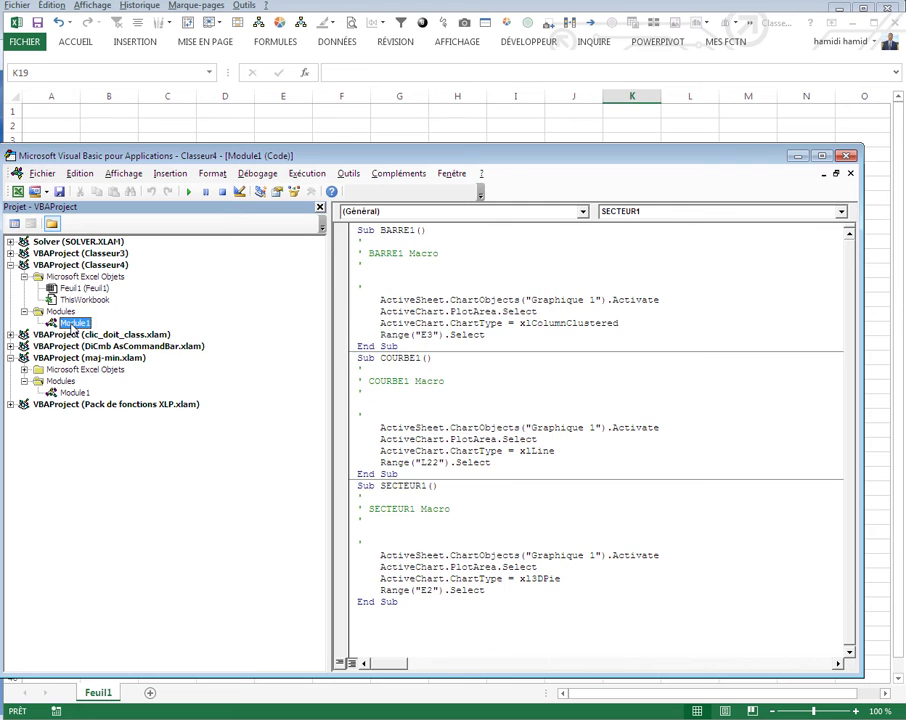
# Add 'Public Function SURVOL(cell As Range)' below the SECTEUR1 macro and close the editor.
pyautogui.click(422, 603)
pyautogui.write('PUBLIC FUNCTION SURVOL(cell a')
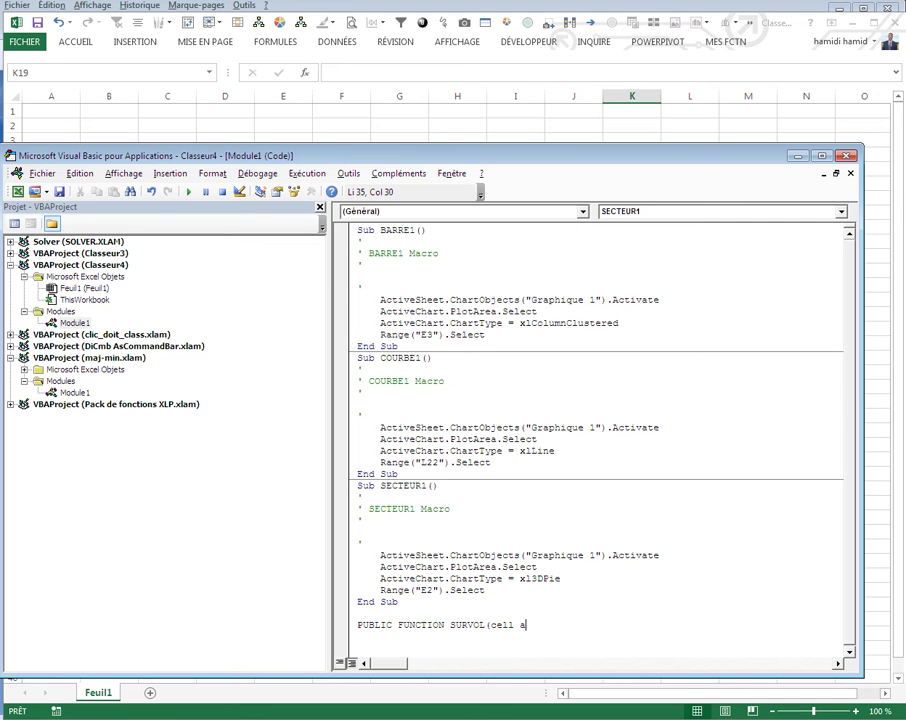
pyautogui.write('s ')
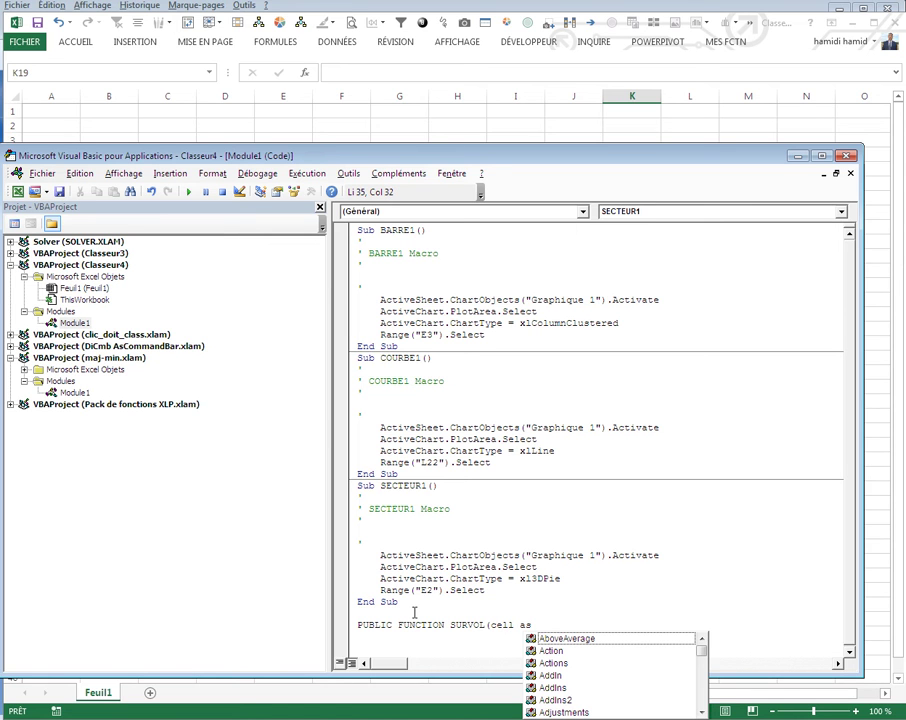
pyautogui.write('r')
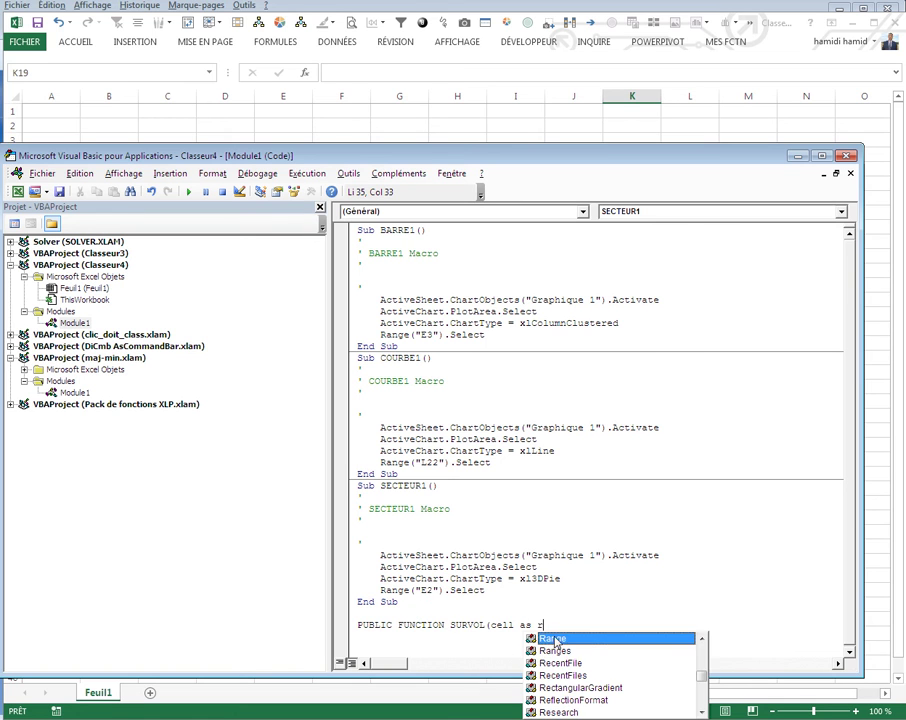
pyautogui.press('Tab')
pyautogui.press('Return')
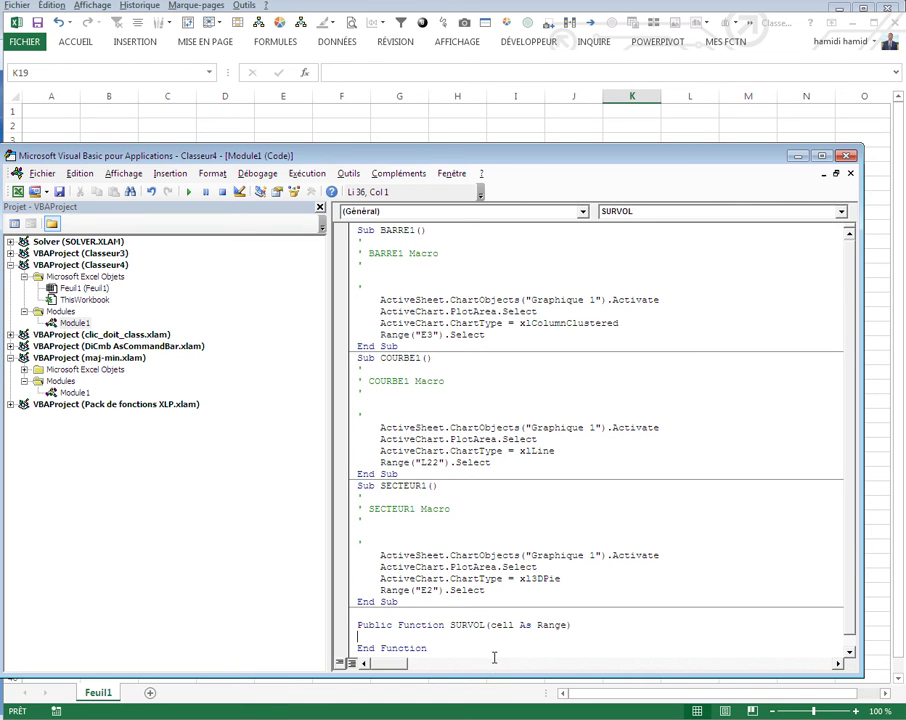
pyautogui.click(847, 155)
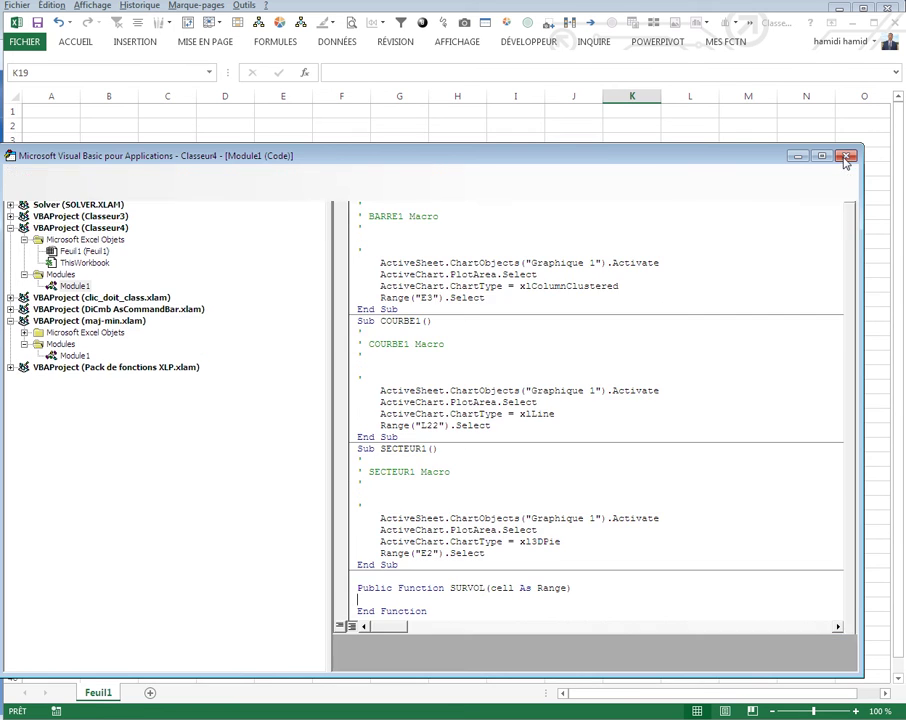
pyautogui.click(155, 123)
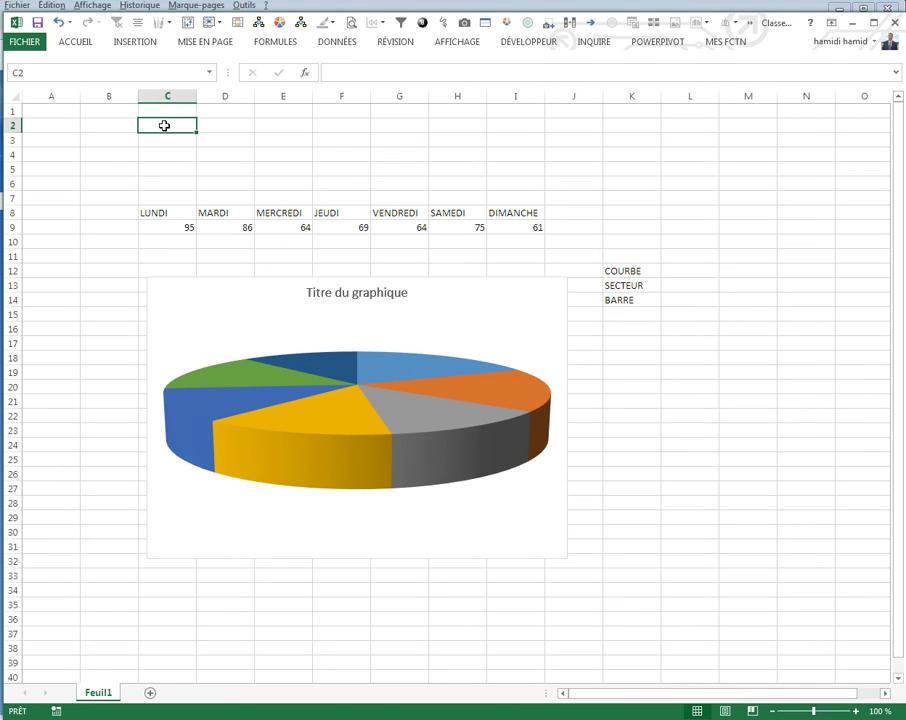
# Fill cell B2 yellow.
pyautogui.click(114, 125)
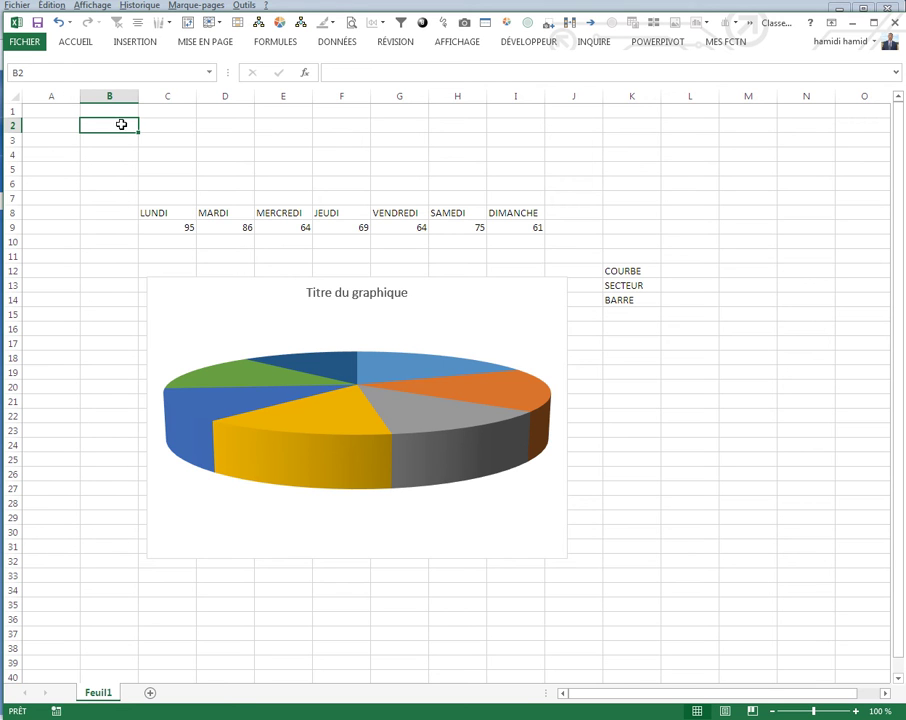
pyautogui.rightClick(124, 125)
pyautogui.click(180, 105)
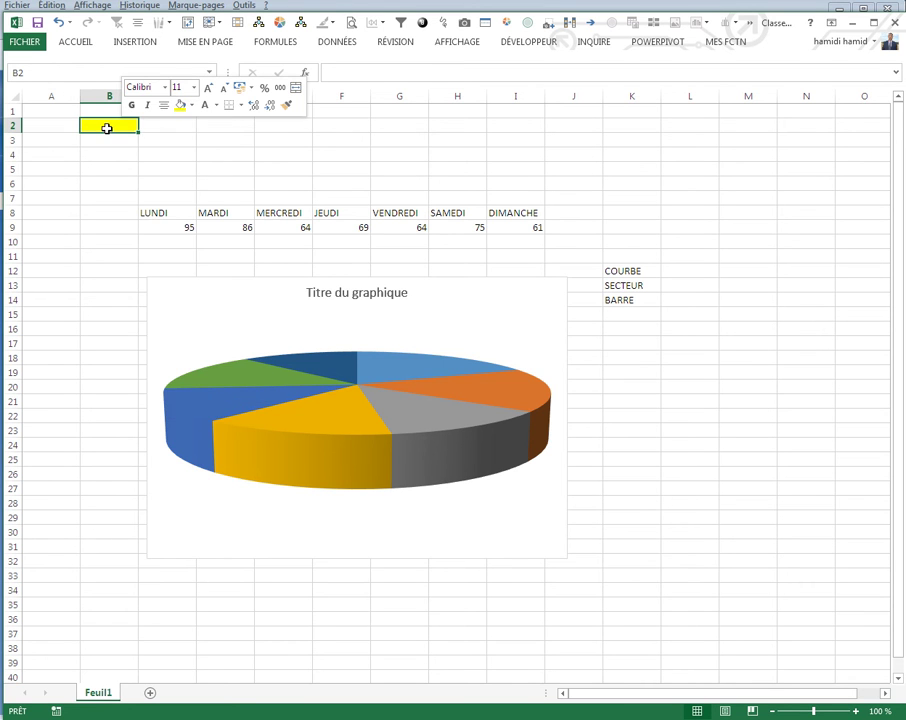
# Name cell B2 as B_2 in the Name Box.
pyautogui.click(34, 73)
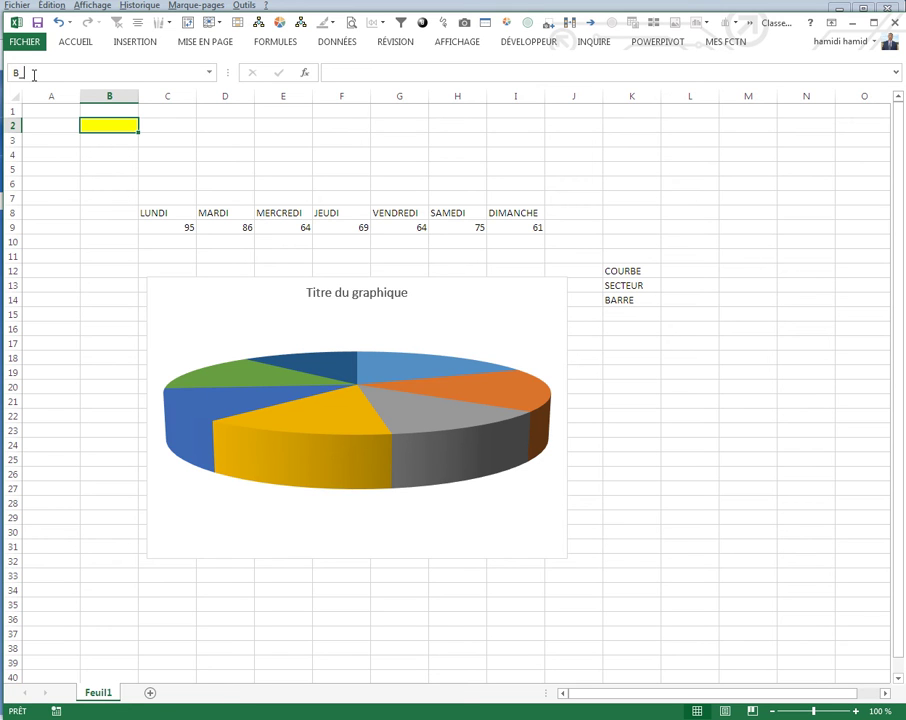
pyautogui.write('2')
pyautogui.click(188, 124)
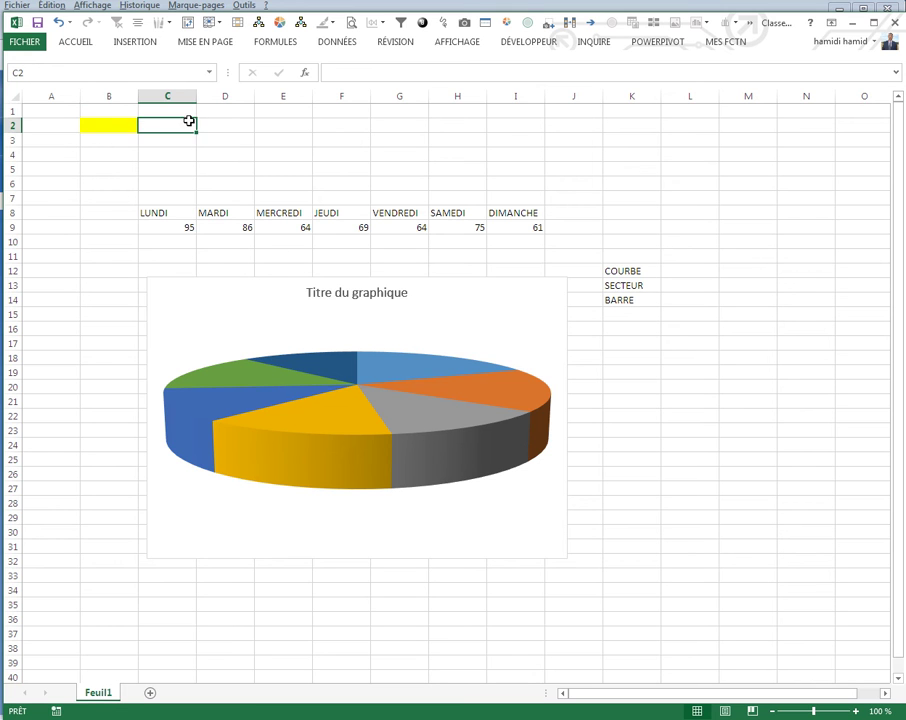
pyautogui.click(115, 124)
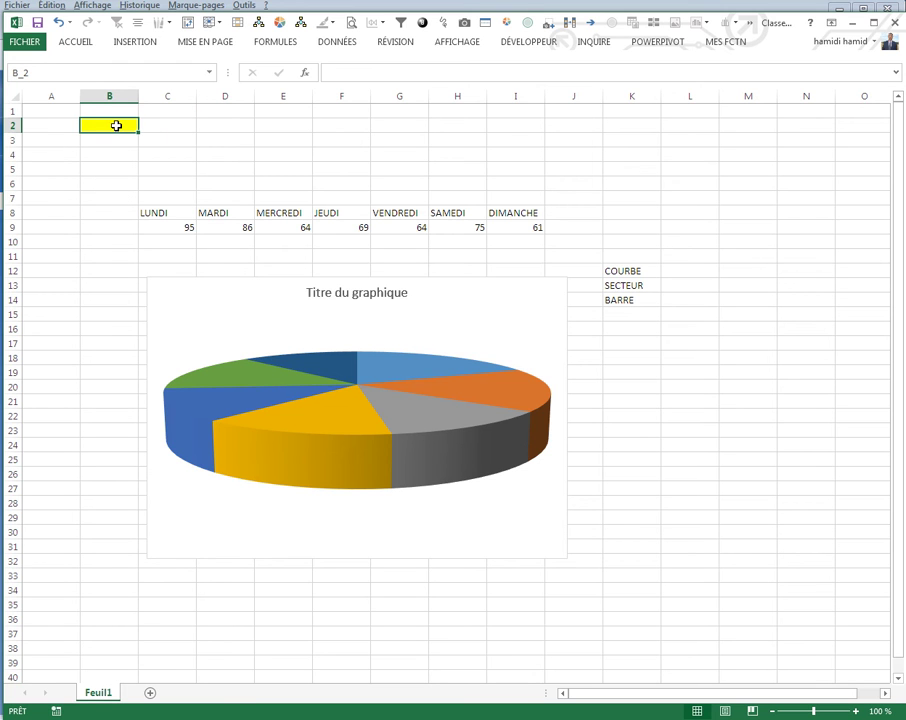
pyautogui.click(526, 42)
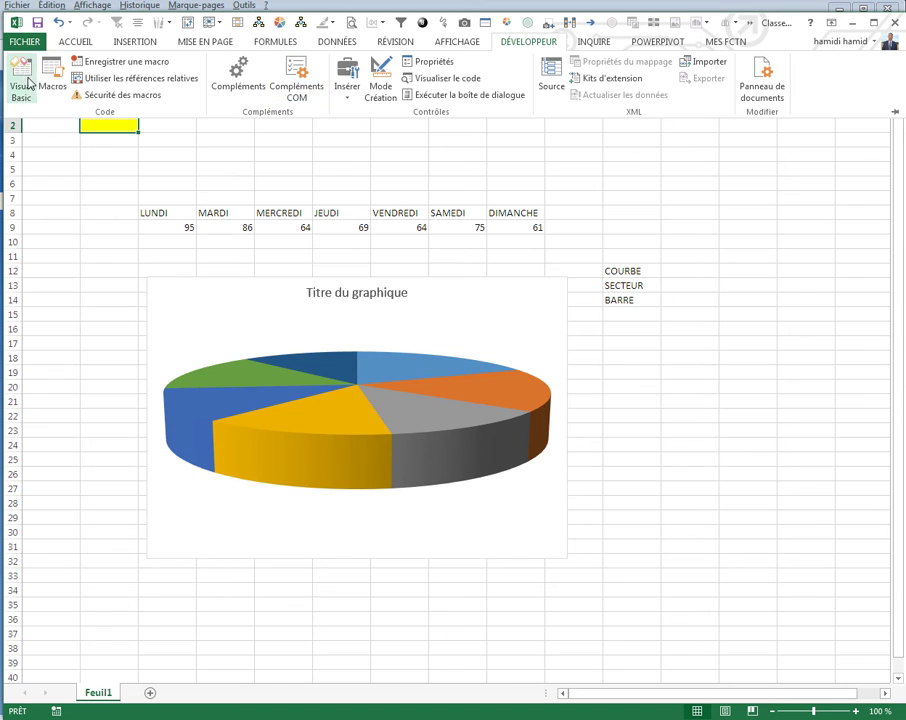
# Add the line [B_2] = cell to Module1's SURVOL function, then go back to the worksheet.
pyautogui.click(20, 88)
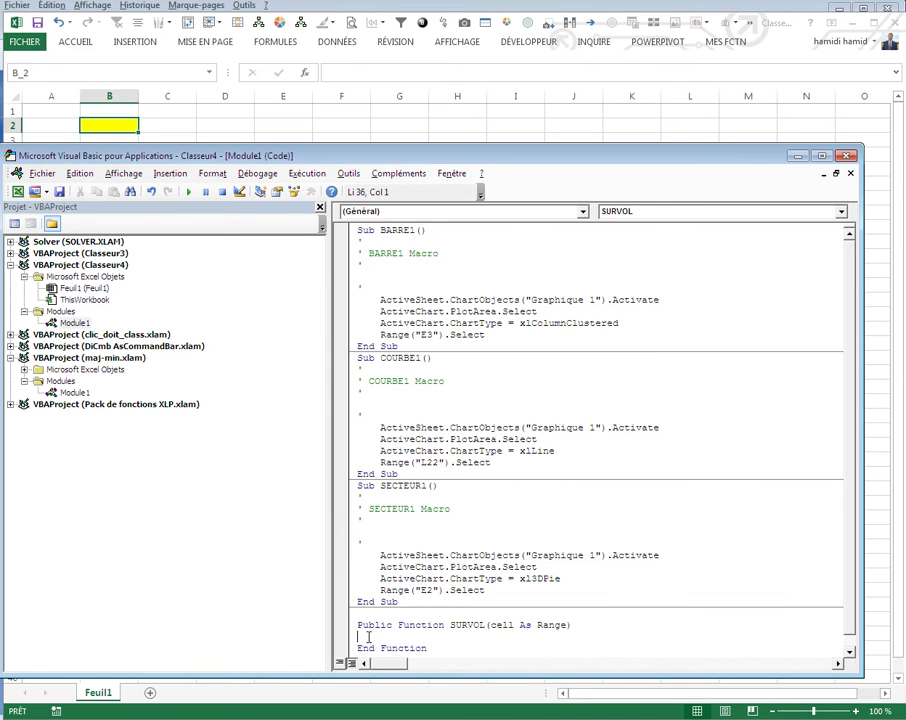
pyautogui.write('I')
pyautogui.write('=cell')
pyautogui.click(596, 115)
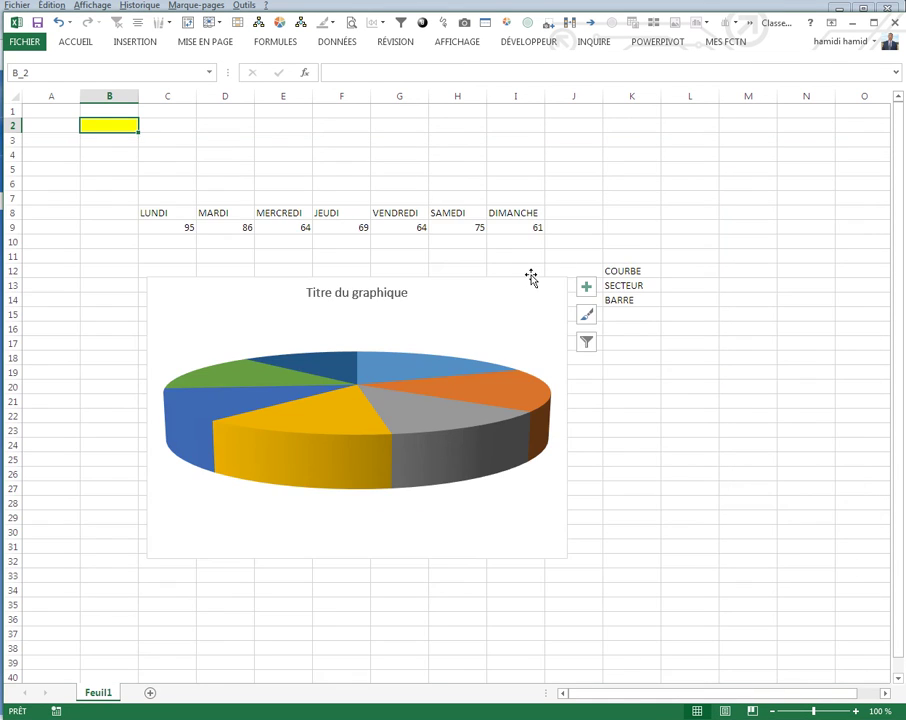
# Enter =LIEN_HYPERTEXTE(SURVOL(K12)) in L12 and fill it down to L14.
pyautogui.click(678, 270)
pyautogui.write('=li')
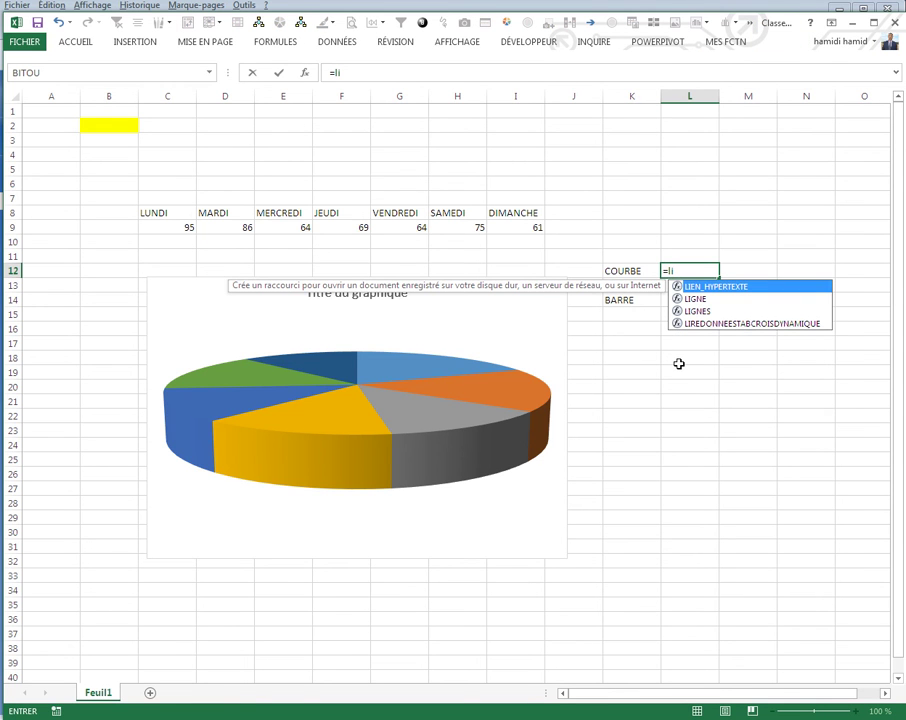
pyautogui.press('Tab')
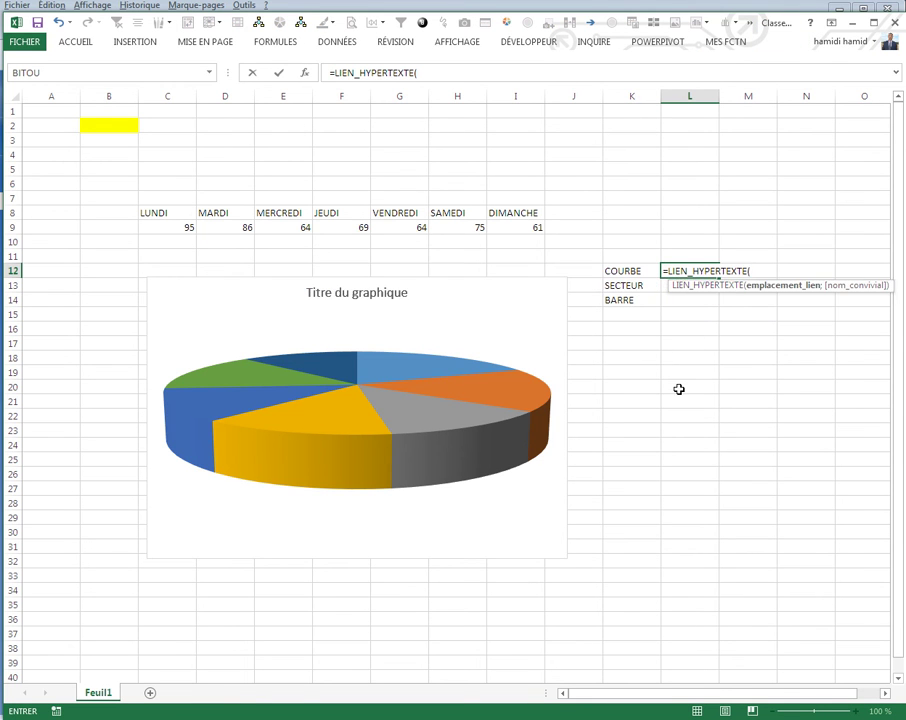
pyautogui.write('su')
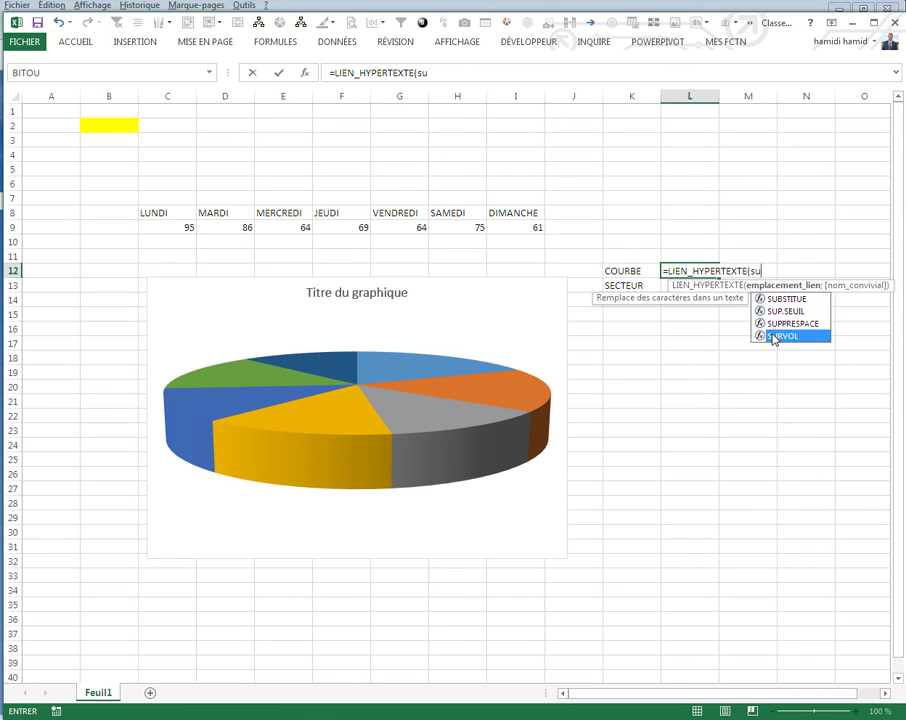
pyautogui.doubleClick(774, 338)
pyautogui.click(633, 271)
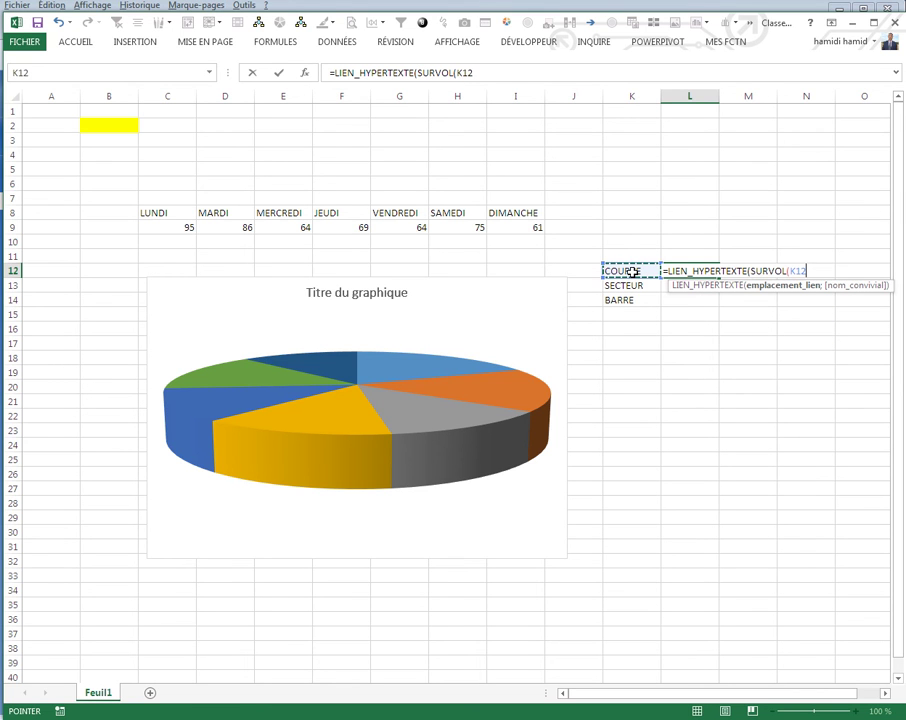
pyautogui.write('))')
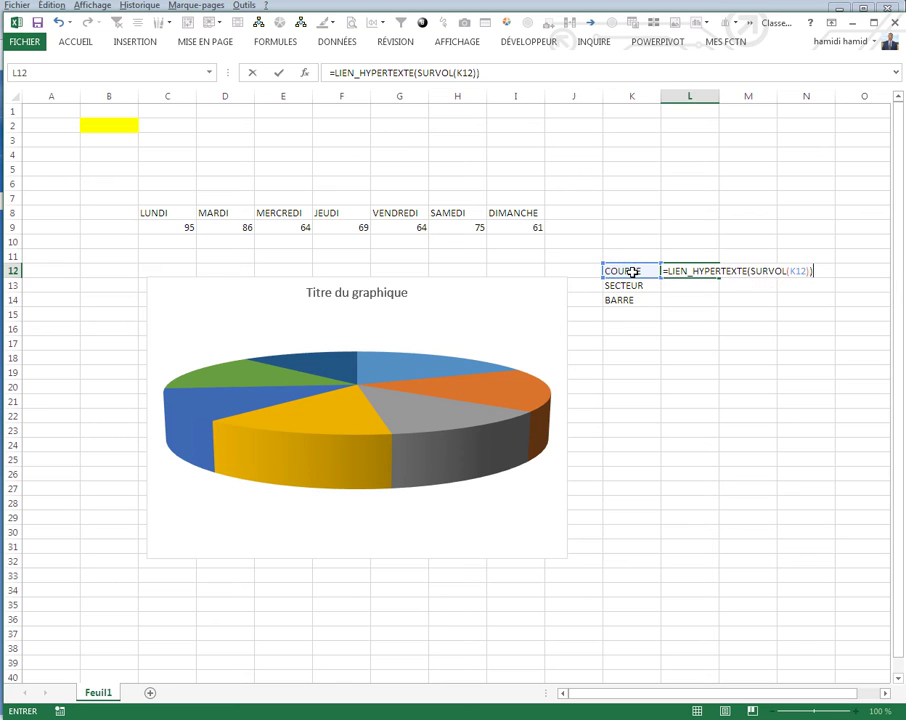
pyautogui.press('Return')
pyautogui.moveTo(690, 271)
pyautogui.click(713, 278)
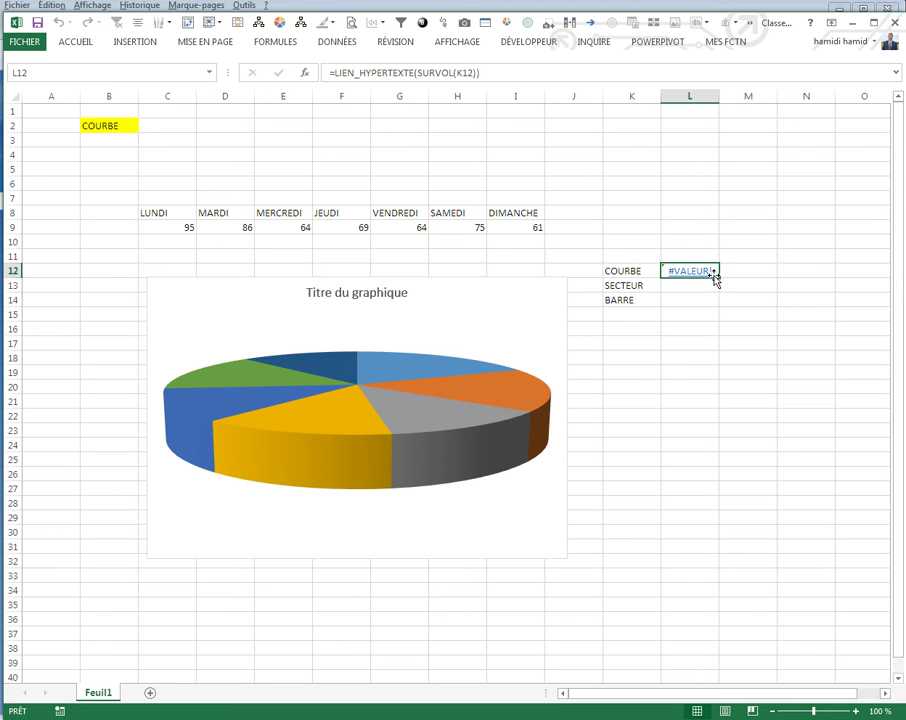
pyautogui.moveTo(719, 300); pyautogui.dragTo(716, 296)
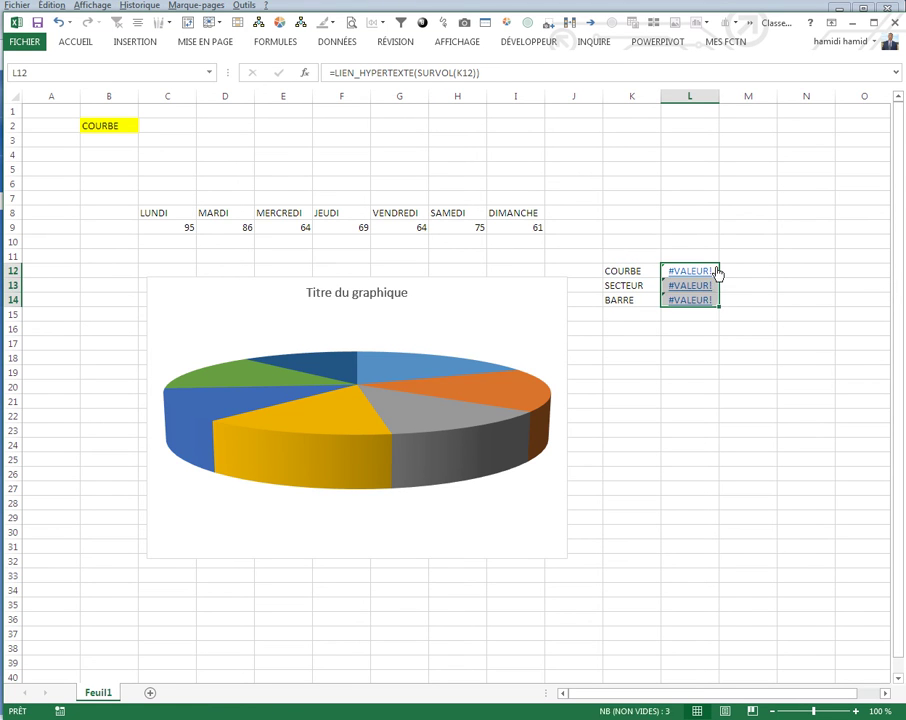
# Wrap L12's formula in SIERREUR with K12 as fallback and fill it down to L14.
pyautogui.click(336, 72)
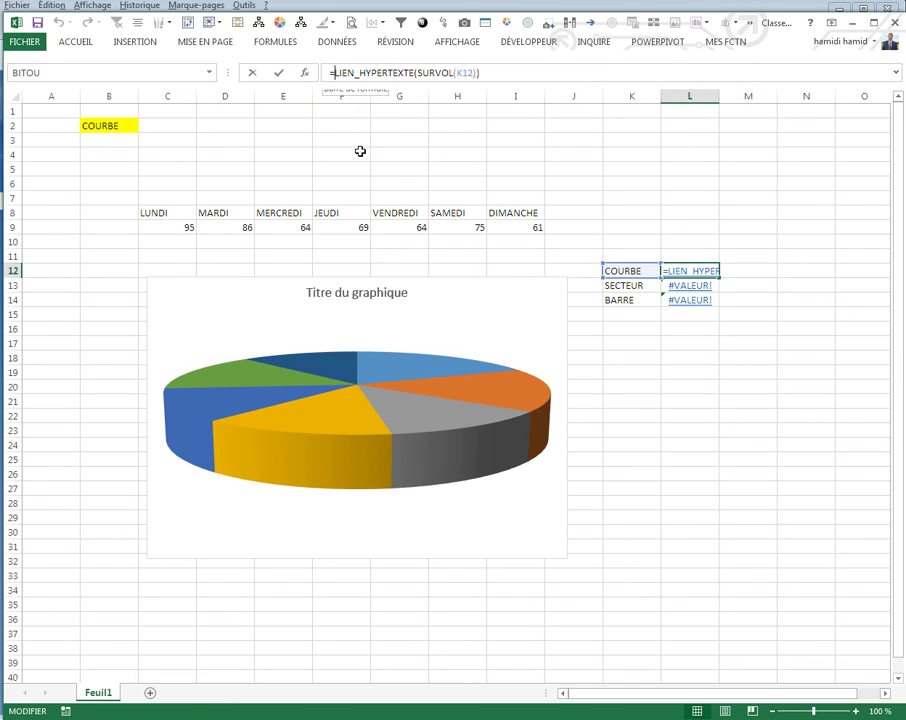
pyautogui.write('SI')
pyautogui.doubleClick(369, 123)
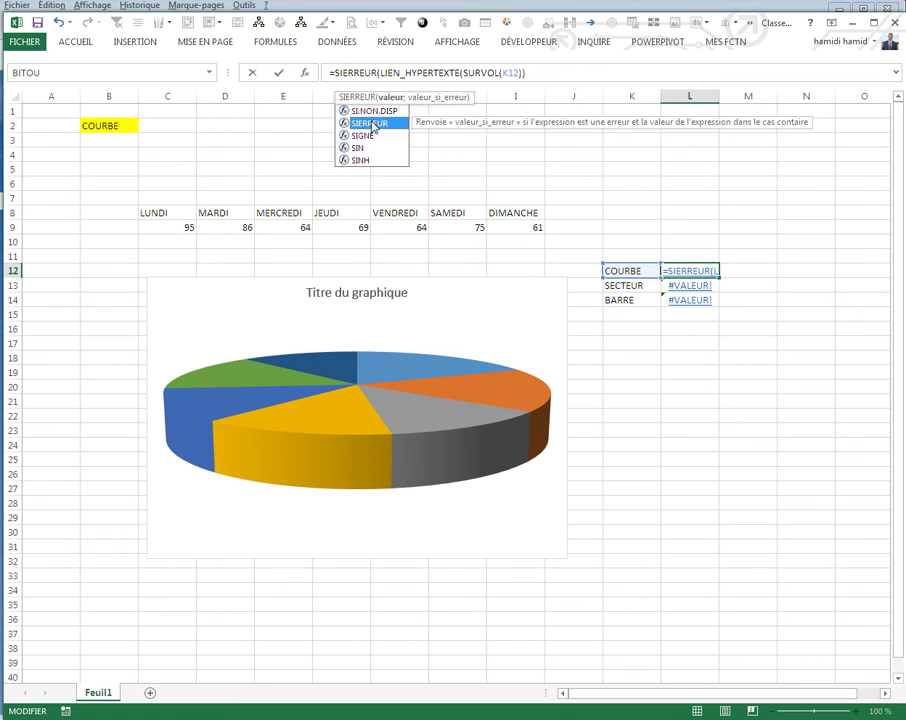
pyautogui.click(530, 74)
pyautogui.write(';')
pyautogui.click(643, 270)
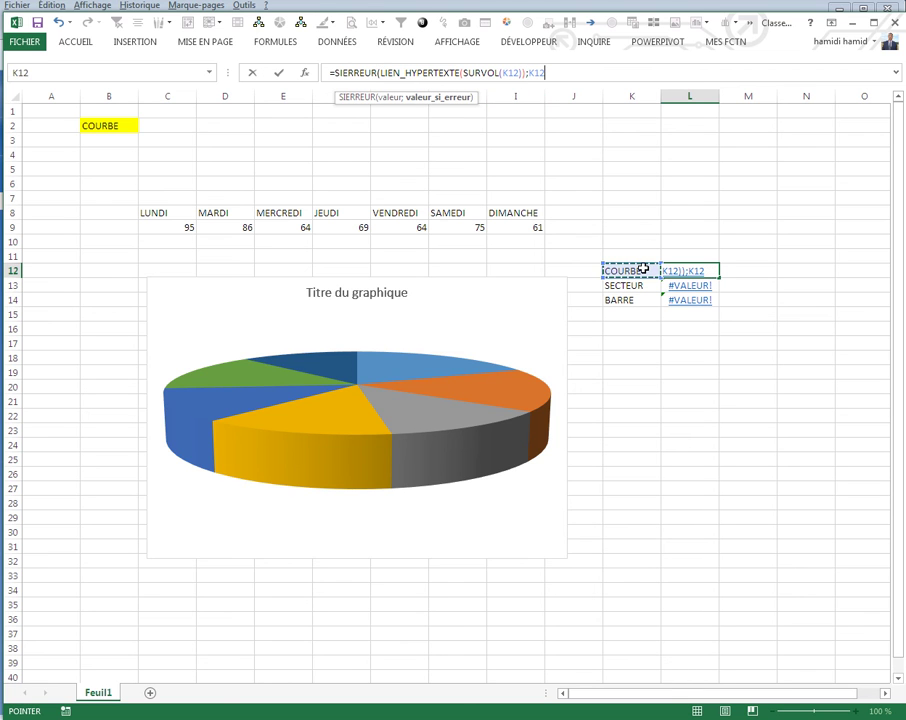
pyautogui.click(690, 430)
pyautogui.click(713, 266)
pyautogui.moveTo(718, 278); pyautogui.dragTo(718, 308)
pyautogui.click(697, 386)
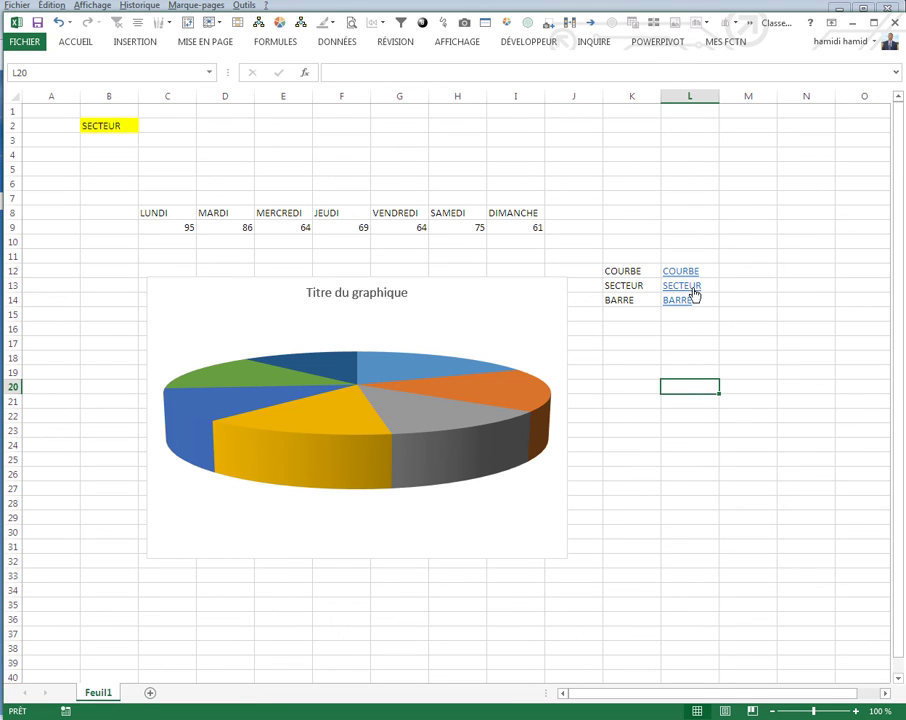
# After testing the links on B2, open sheet Feuil1's code window in Visual Basic.
pyautogui.moveTo(681, 271)
pyautogui.click(686, 340)
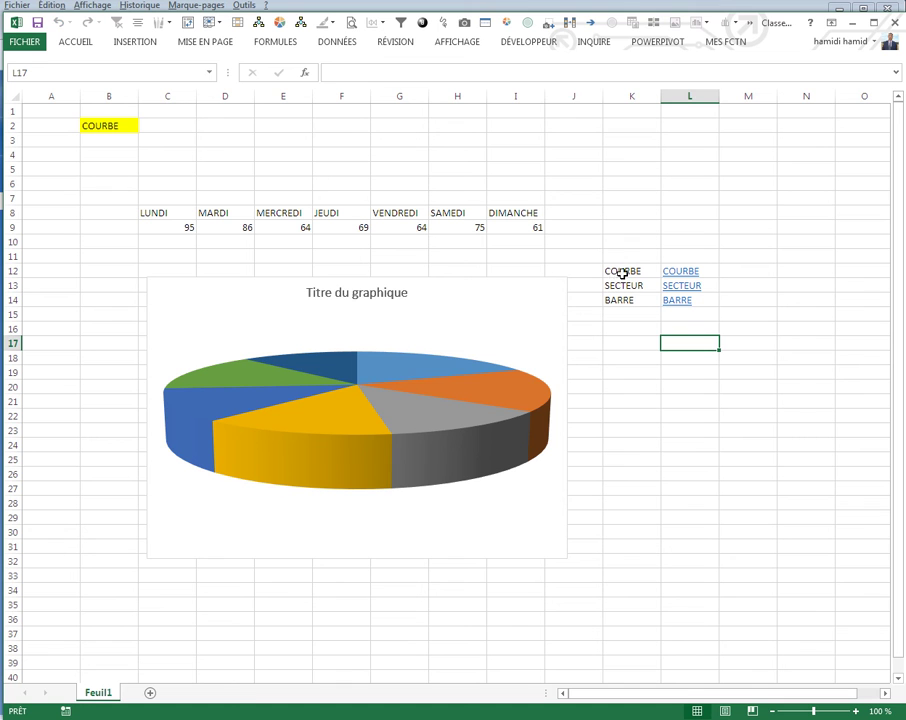
pyautogui.click(528, 41)
pyautogui.click(22, 85)
pyautogui.doubleClick(92, 288)
pyautogui.click(583, 212)
# Create a Worksheet_Change procedure for Feuil1 and delete the SelectionChange stub.
pyautogui.click(388, 225)
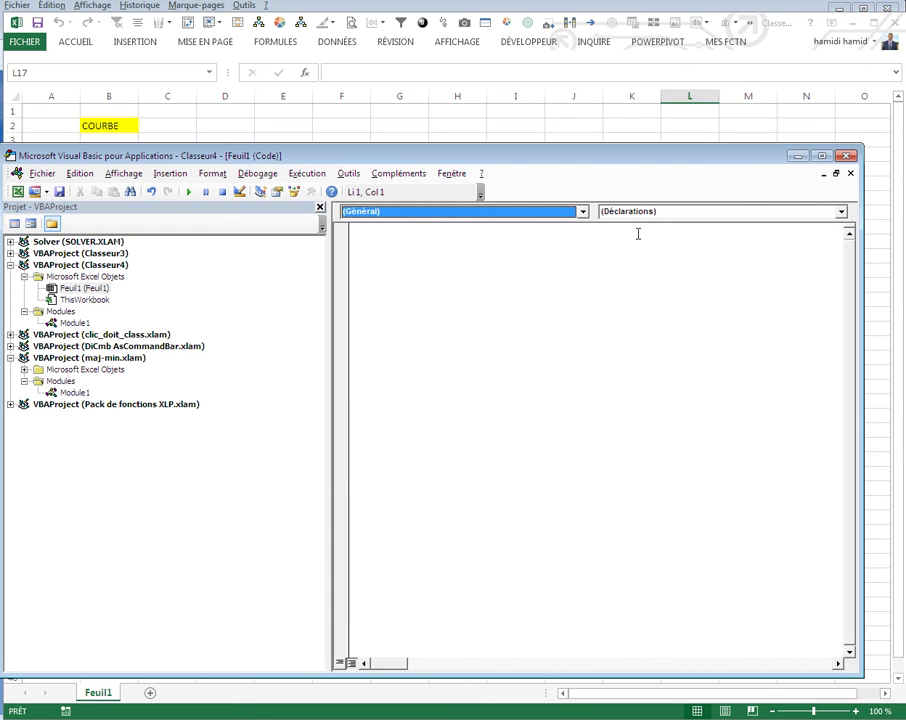
pyautogui.click(583, 212)
pyautogui.click(384, 238)
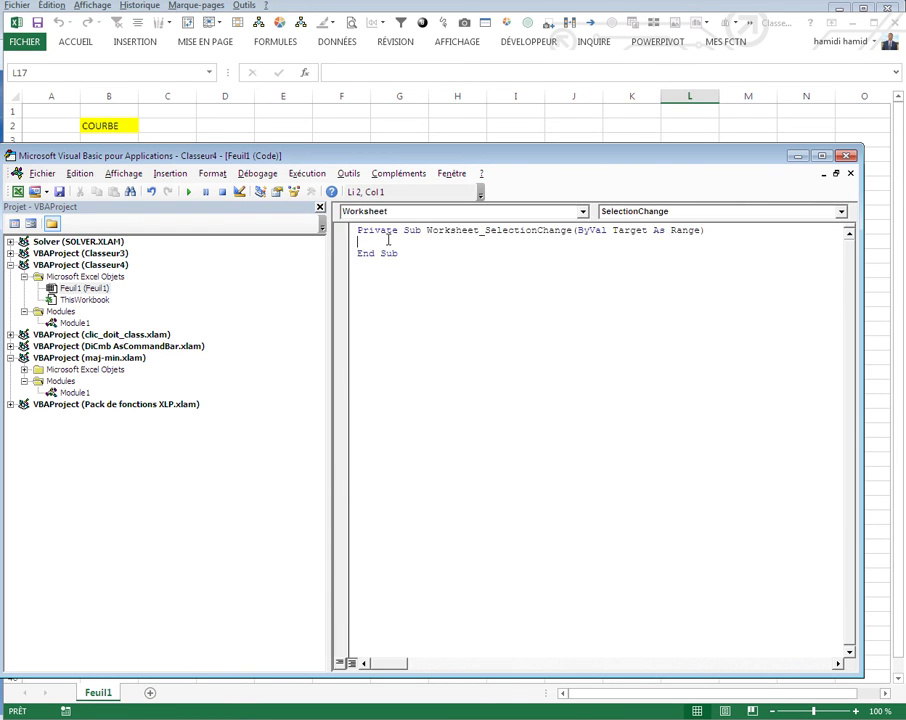
pyautogui.click(841, 212)
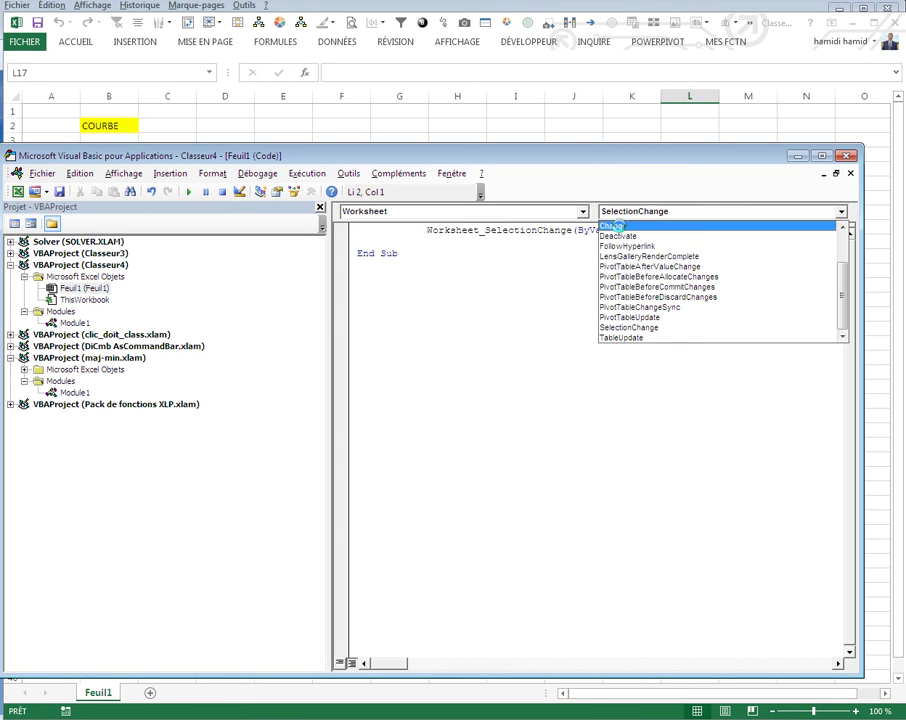
pyautogui.click(625, 225)
pyautogui.moveTo(410, 306); pyautogui.dragTo(350, 278)
pyautogui.press('Delete')
pyautogui.click(370, 237)
pyautogui.press('Return')
pyautogui.press('Return')
pyautogui.press('Return')
pyautogui.press('Return')
pyautogui.press('Return')
pyautogui.click(375, 260)
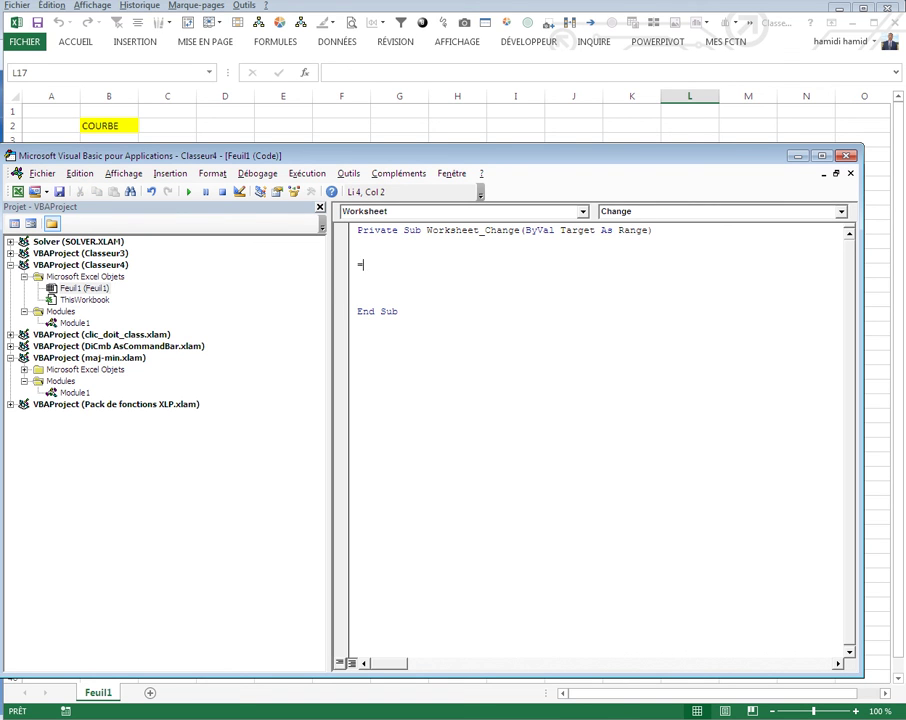
pyautogui.press('BackSpace')
pyautogui.press('BackSpace')
# Write If [b_2]="COURBE" Then Call COURBE1, fixing typos, and copy that line.
pyautogui.write('f [')
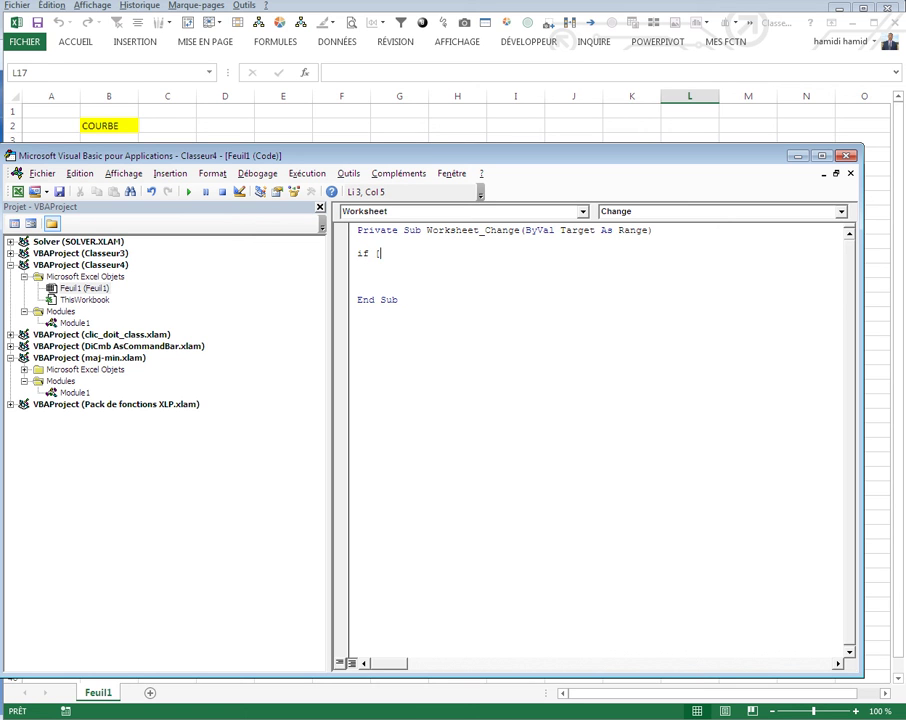
pyautogui.write('b_2')
pyautogui.write(']')
pyautogui.write('=')
pyautogui.write('"COUBE" ')
pyautogui.write('teh')
pyautogui.press('BackSpace')
pyautogui.press('BackSpace')
pyautogui.press('BackSpace')
pyautogui.write('hen call ')
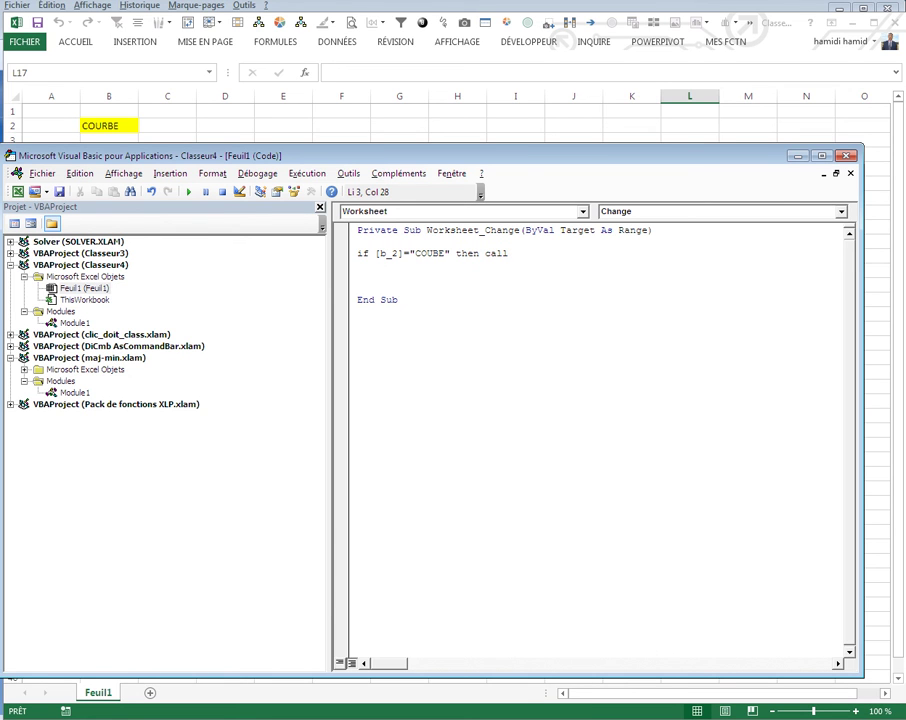
pyautogui.write('cou')
pyautogui.write('rbe')
pyautogui.write('1')
pyautogui.press('Return')
pyautogui.click(457, 342)
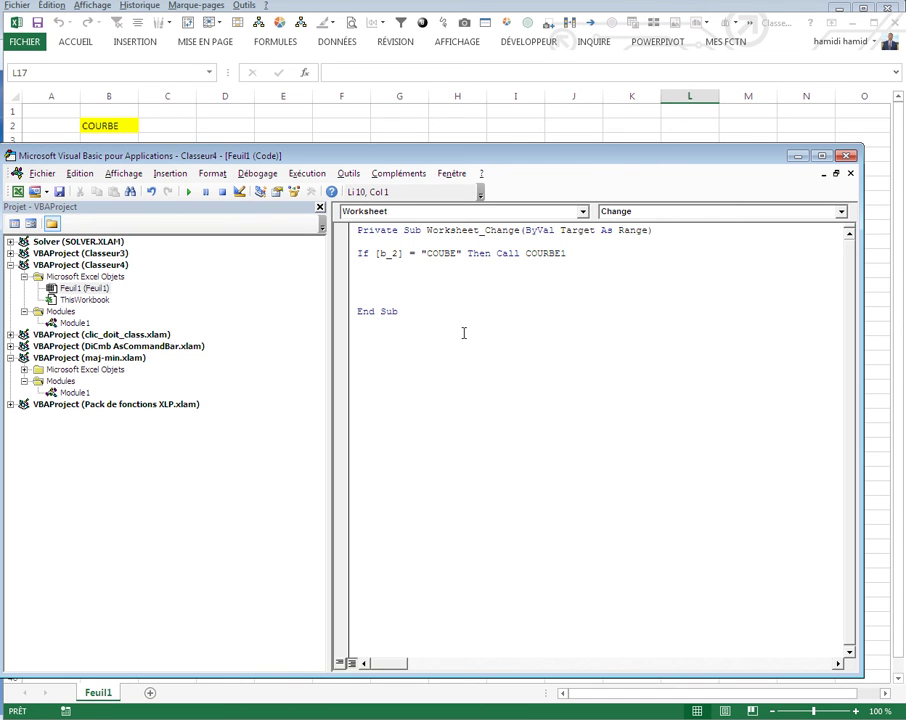
pyautogui.click(446, 254)
pyautogui.write('R')
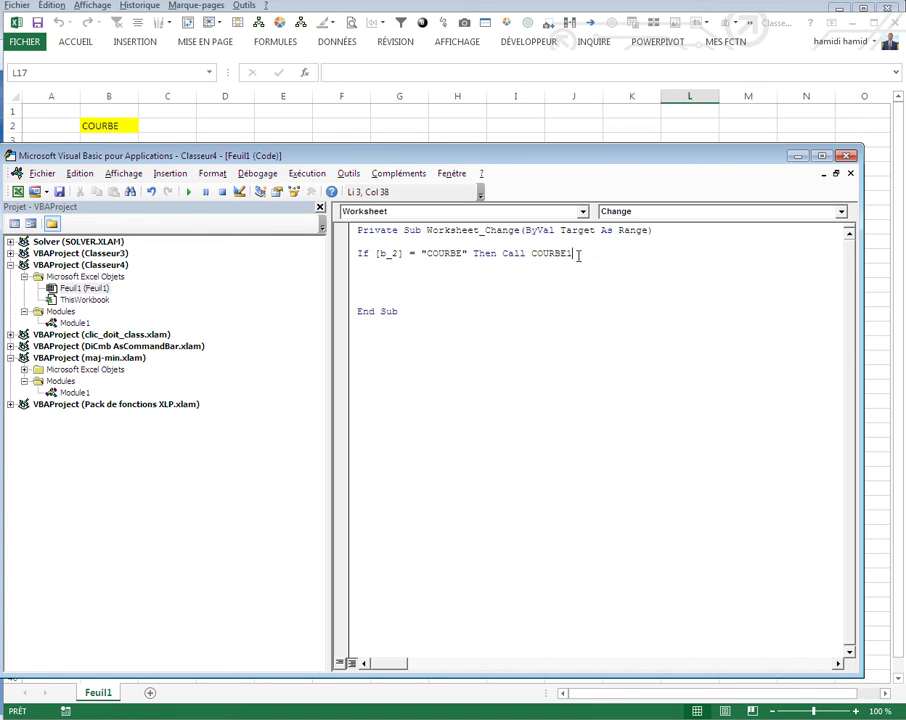
pyautogui.moveTo(571, 253); pyautogui.dragTo(441, 243)
pyautogui.hotkey('ctrl', 'c')
pyautogui.click(387, 281)
# Paste two more copies of the If line into Worksheet_Change.
pyautogui.hotkey('ctrl', 'v')
pyautogui.press('Return')
pyautogui.press('Return')
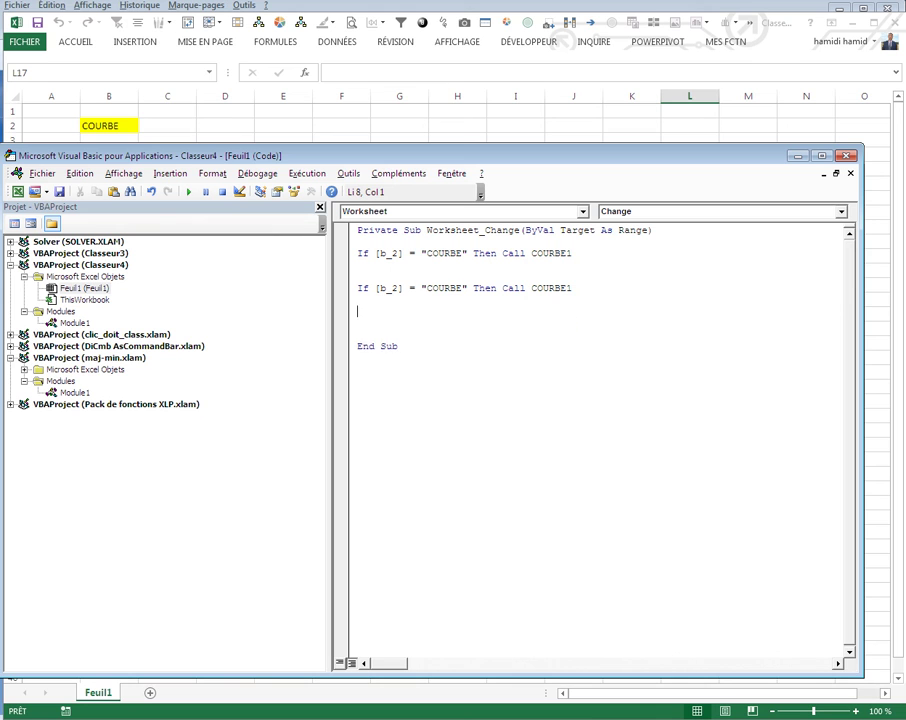
pyautogui.press('Return')
pyautogui.hotkey('ctrl', 'v')
# Change the second condition to test "SECTEUR" and call SECTEUR1.
pyautogui.click(463, 287)
pyautogui.press('BackSpace')
pyautogui.press('BackSpace')
pyautogui.press('BackSpace')
pyautogui.press('BackSpace')
pyautogui.press('BackSpace')
pyautogui.press('BackSpace')
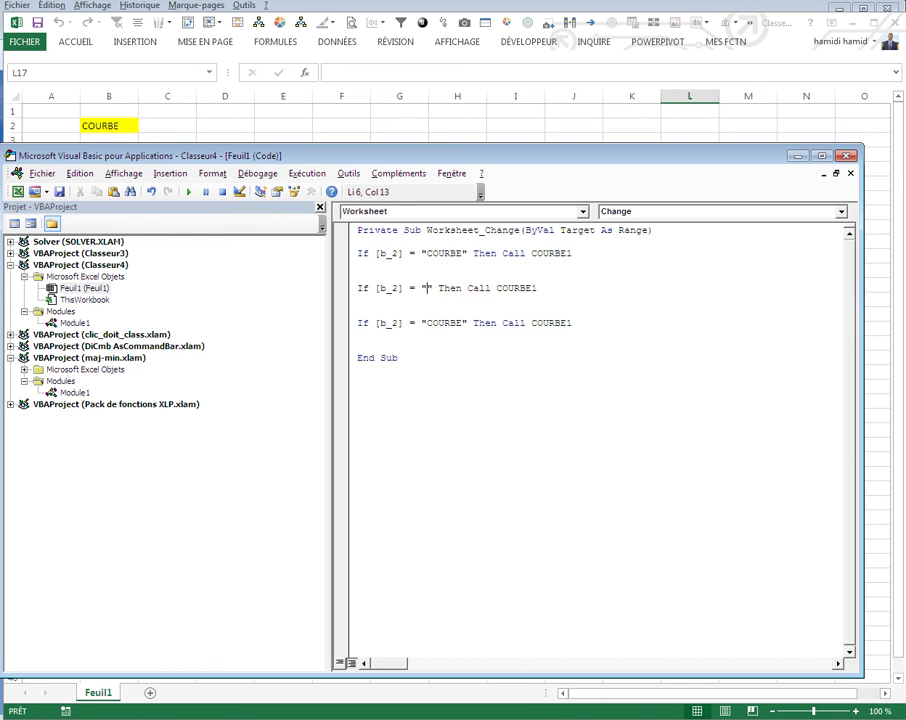
pyautogui.write('SECTRUE')
pyautogui.press('BackSpace')
pyautogui.press('BackSpace')
pyautogui.press('BackSpace')
pyautogui.write('E')
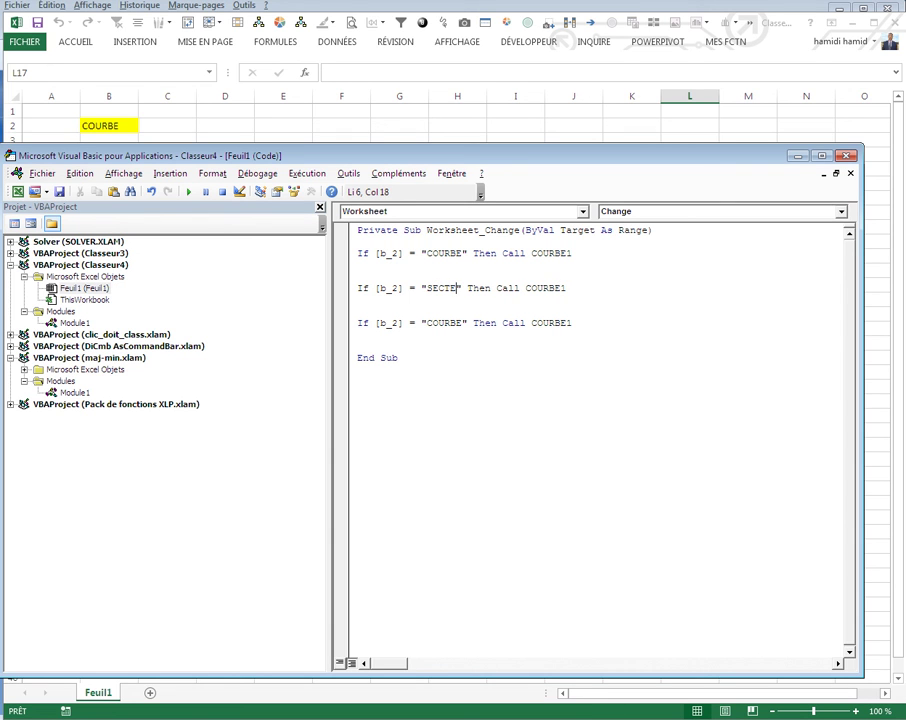
pyautogui.write('UR')
pyautogui.moveTo(571, 288); pyautogui.dragTo(583, 288)
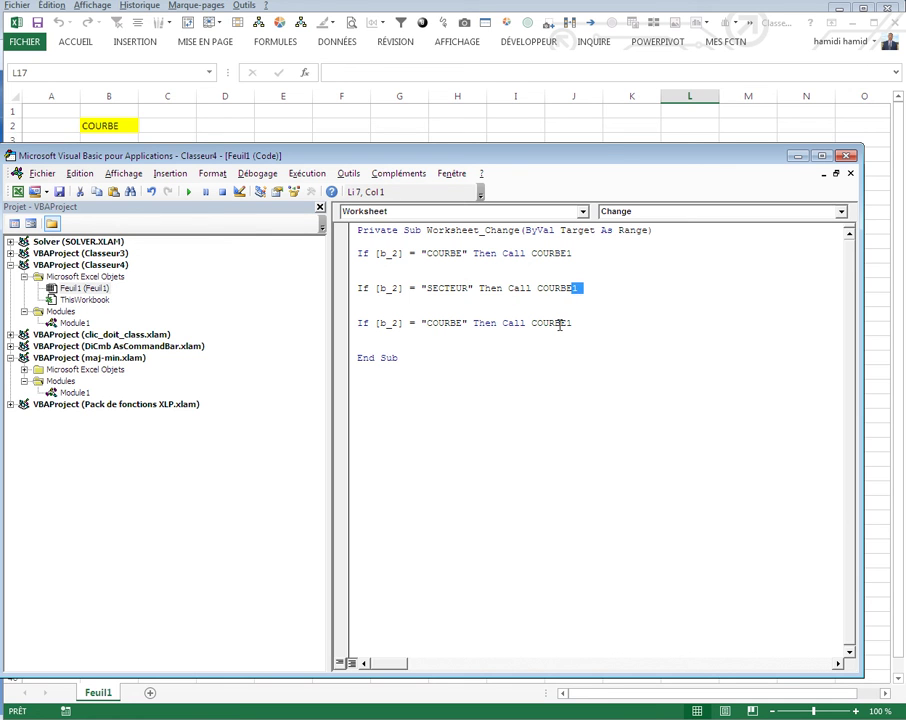
pyautogui.press('BackSpace')
pyautogui.press('BackSpace')
pyautogui.press('BackSpace')
pyautogui.press('BackSpace')
pyautogui.press('BackSpace')
pyautogui.press('BackSpace')
pyautogui.write('SECUE')
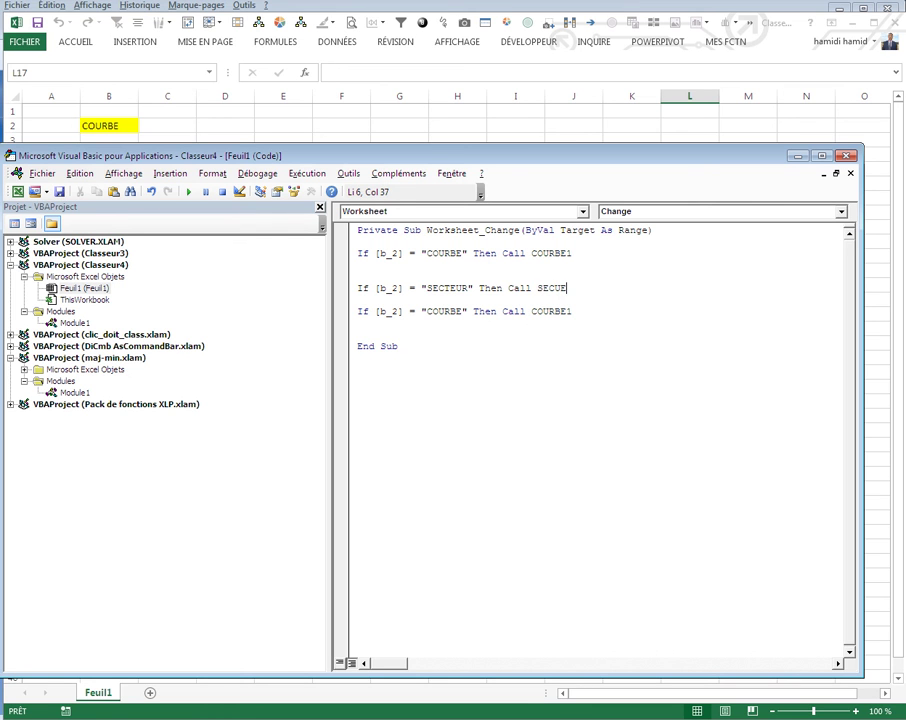
pyautogui.press('BackSpace')
pyautogui.press('BackSpace')
pyautogui.write('TEUR')
pyautogui.write('1')
pyautogui.click(552, 368)
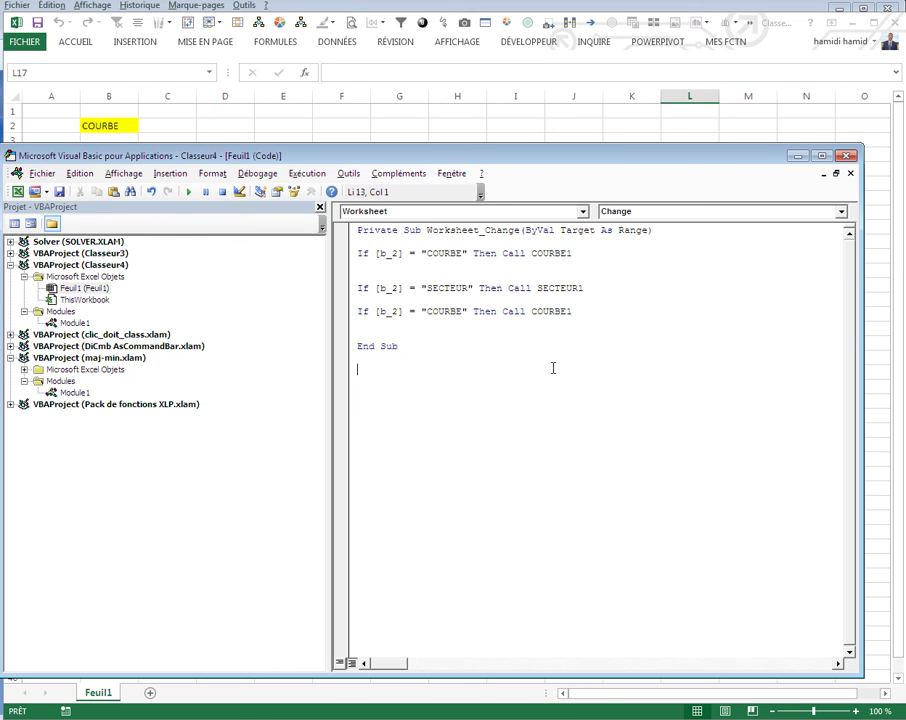
# Make the third condition test "BARRE" and call BARRE1, then close the editor.
pyautogui.click(461, 314)
pyautogui.press('BackSpace')
pyautogui.press('BackSpace')
pyautogui.press('BackSpace')
pyautogui.press('BackSpace')
pyautogui.press('BackSpace')
pyautogui.press('BackSpace')
pyautogui.write('BARRE')
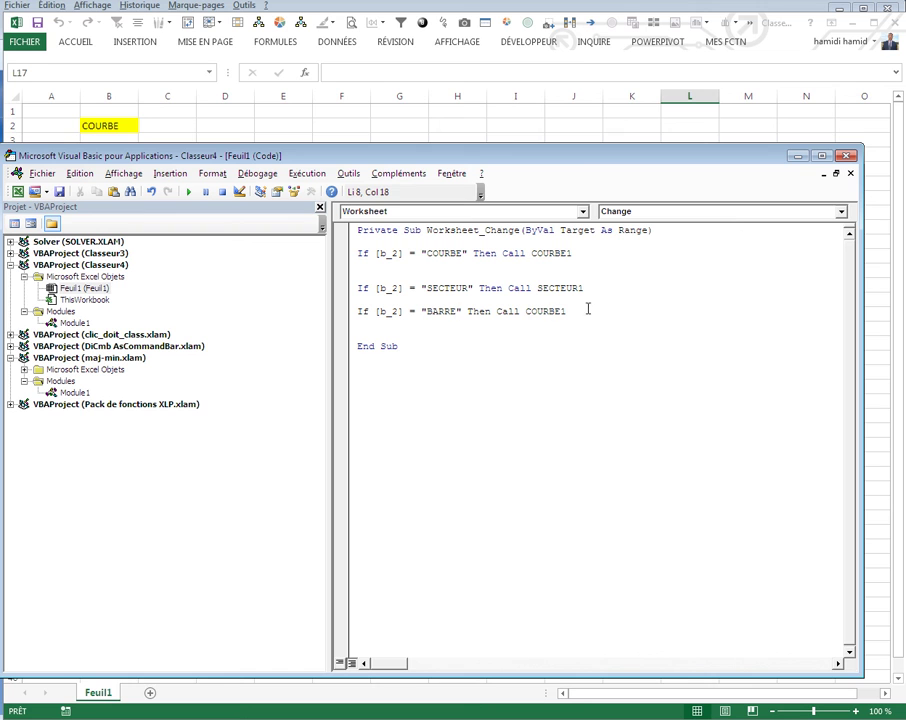
pyautogui.moveTo(567, 311); pyautogui.dragTo(525, 311)
pyautogui.write('BARRE')
pyautogui.click(531, 413)
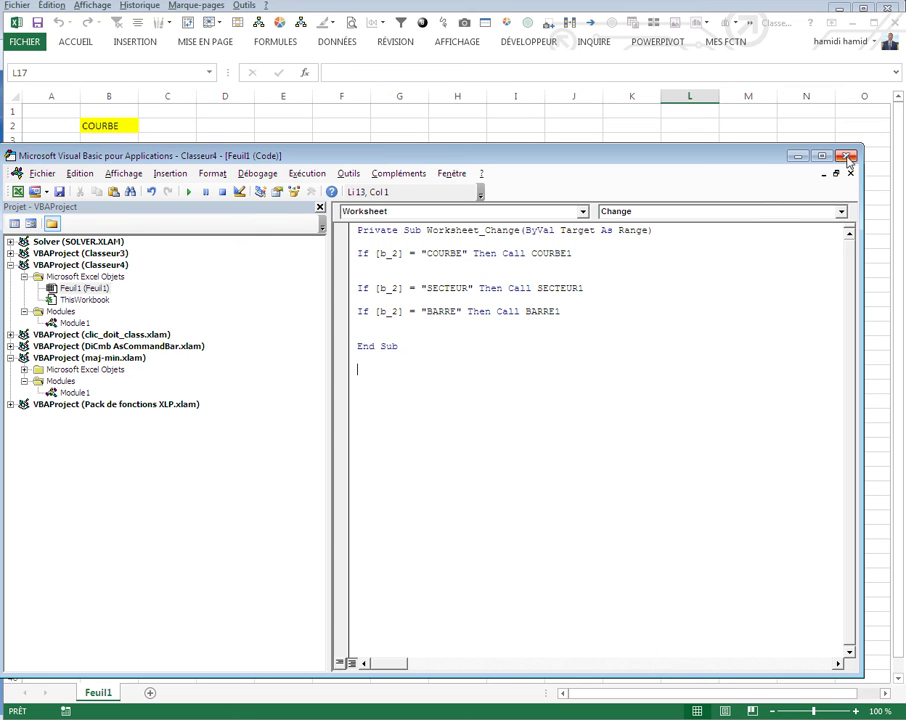
pyautogui.hotkey('alt', 'F11')
# Cycle the chart through COURBE, SECTEUR and BARRE, then move it left and enlarge it.
pyautogui.click(678, 273)
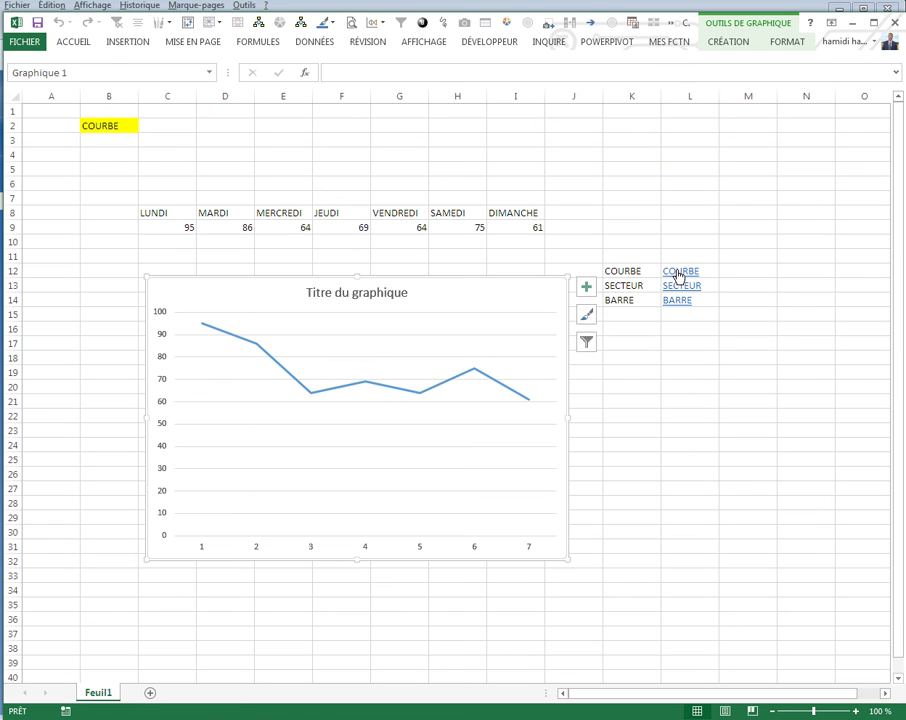
pyautogui.click(680, 287)
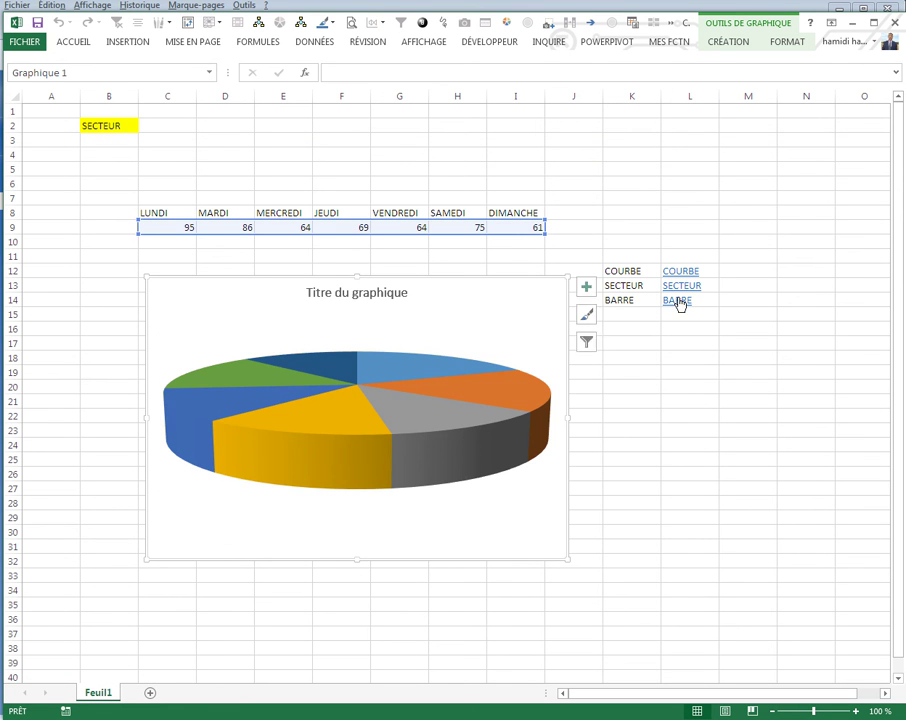
pyautogui.click(678, 301)
pyautogui.click(683, 357)
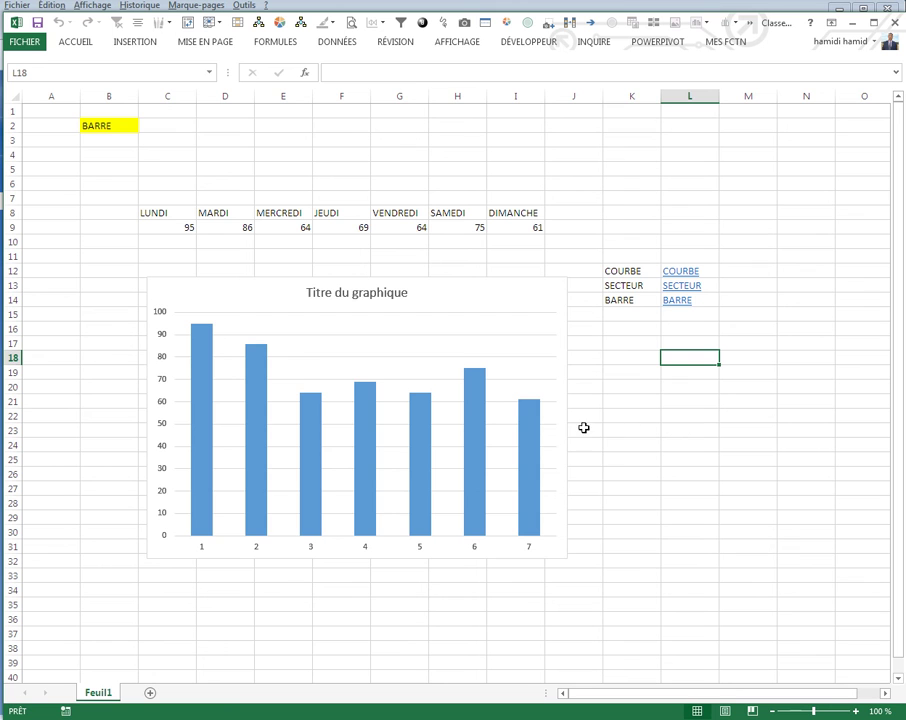
pyautogui.moveTo(562, 425); pyautogui.dragTo(514, 422)
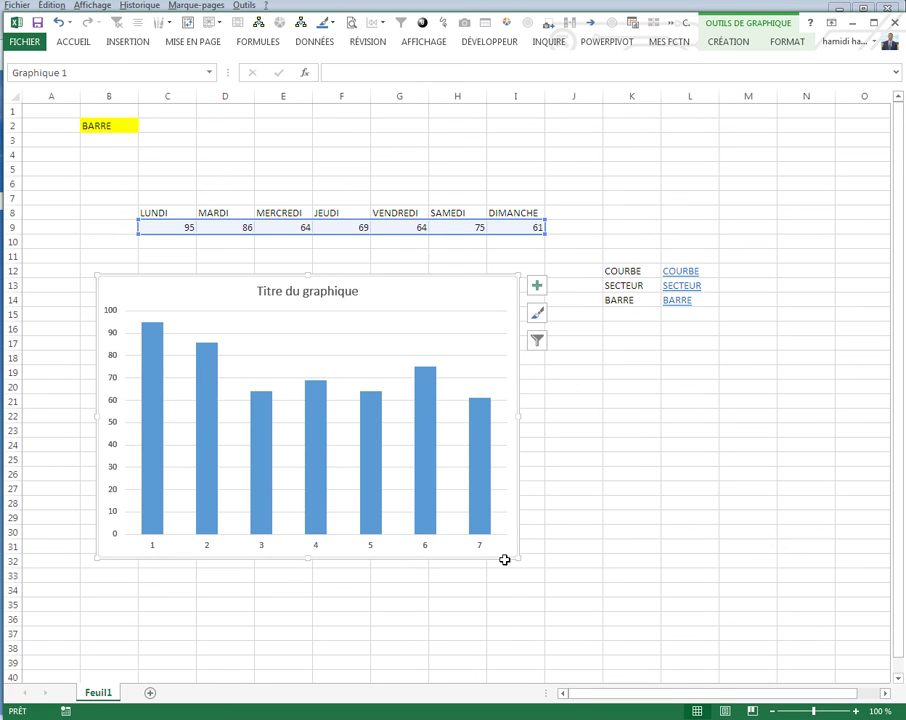
pyautogui.moveTo(516, 556); pyautogui.dragTo(609, 623)
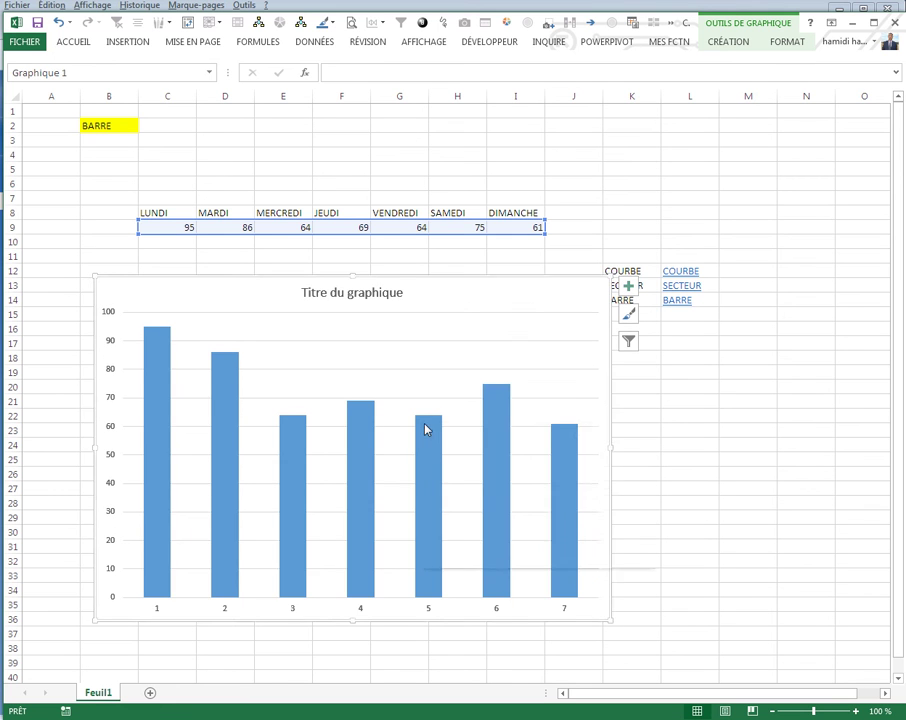
# Set the column chart's horizontal axis labels to the weekday names in C8:I8.
pyautogui.rightClick(424, 428)
pyautogui.click(462, 494)
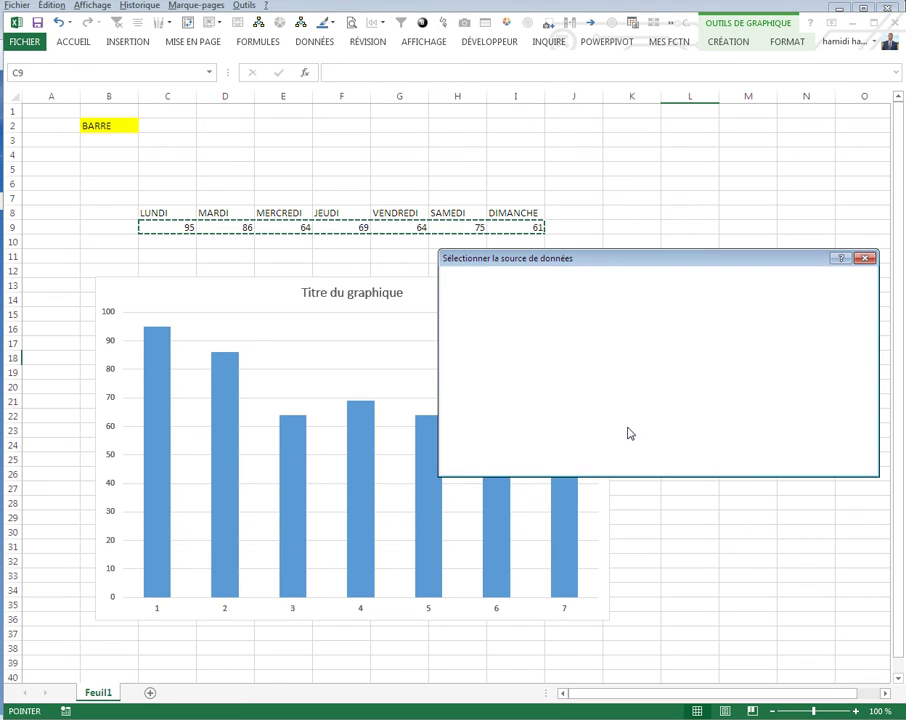
pyautogui.click(680, 359)
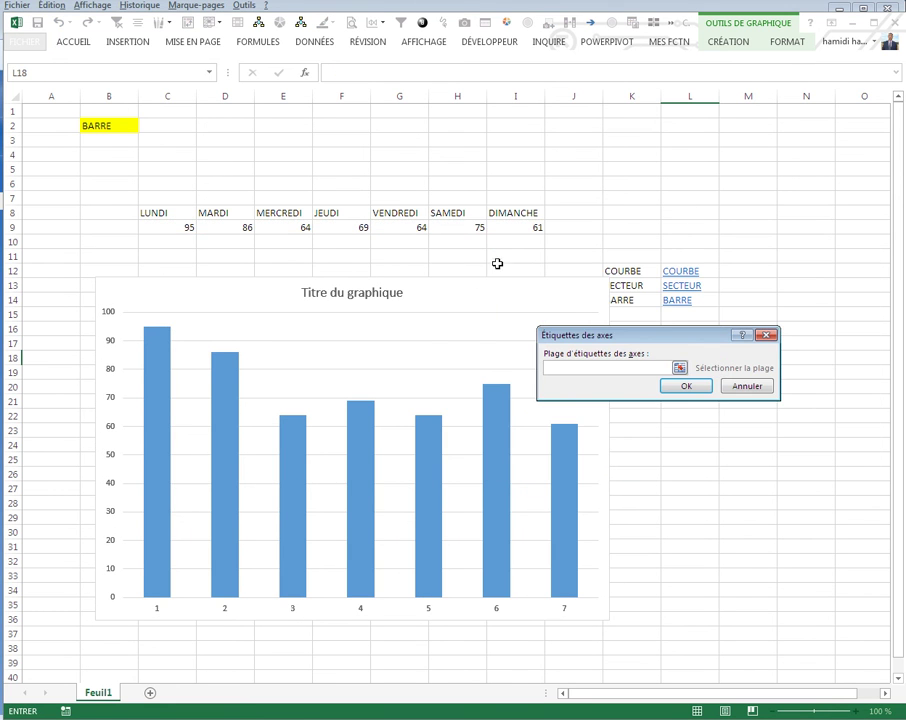
pyautogui.moveTo(515, 213); pyautogui.dragTo(182, 214)
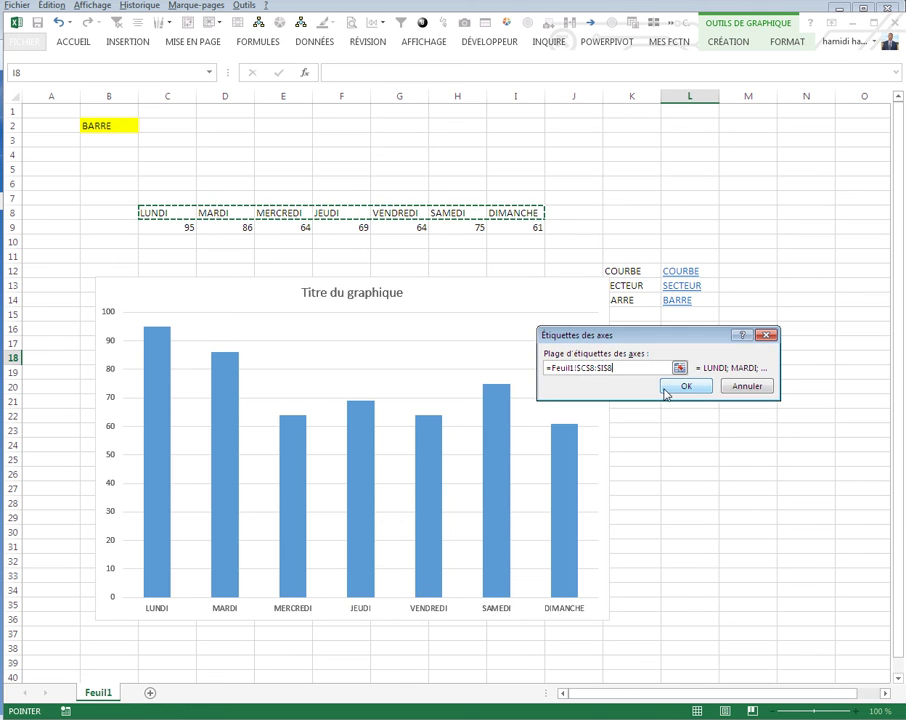
pyautogui.click(688, 388)
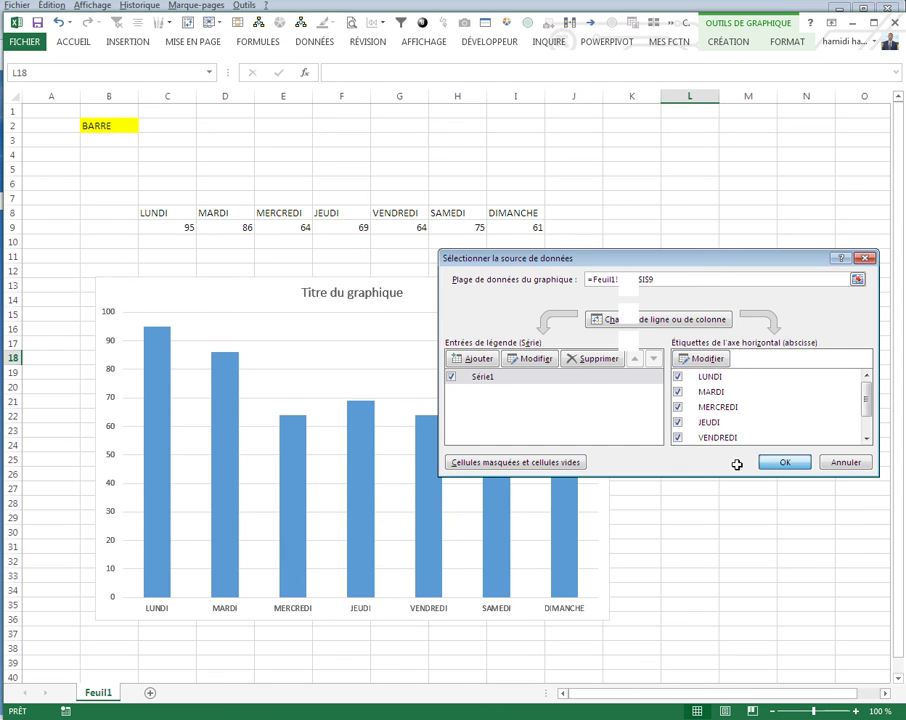
pyautogui.click(768, 464)
pyautogui.click(368, 295)
# Give the chart title a formula referencing cell B2.
pyautogui.click(328, 72)
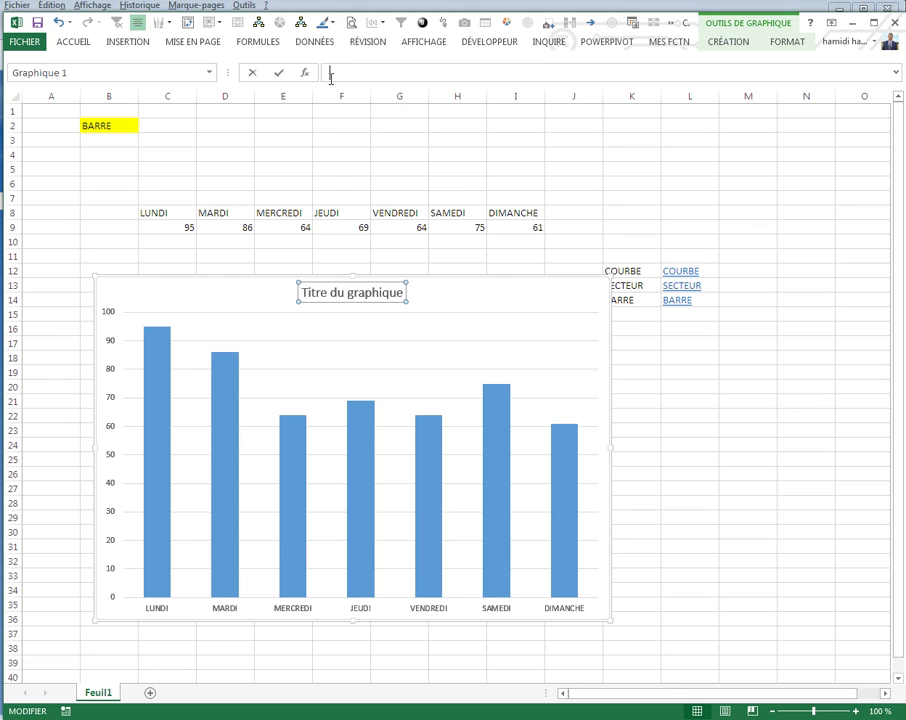
pyautogui.write('+')
pyautogui.click(115, 124)
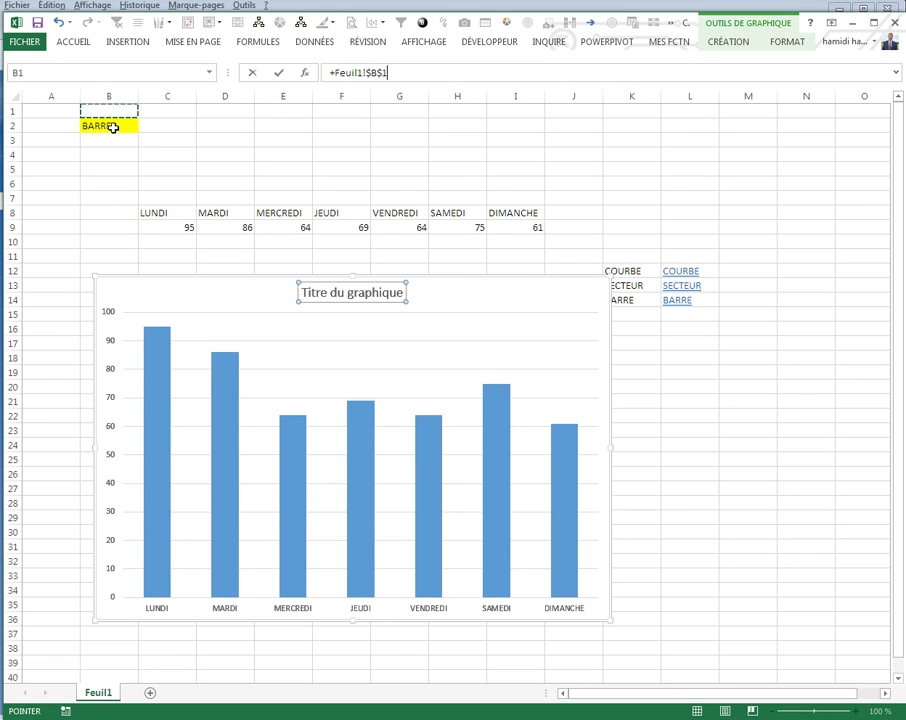
pyautogui.press('Return')
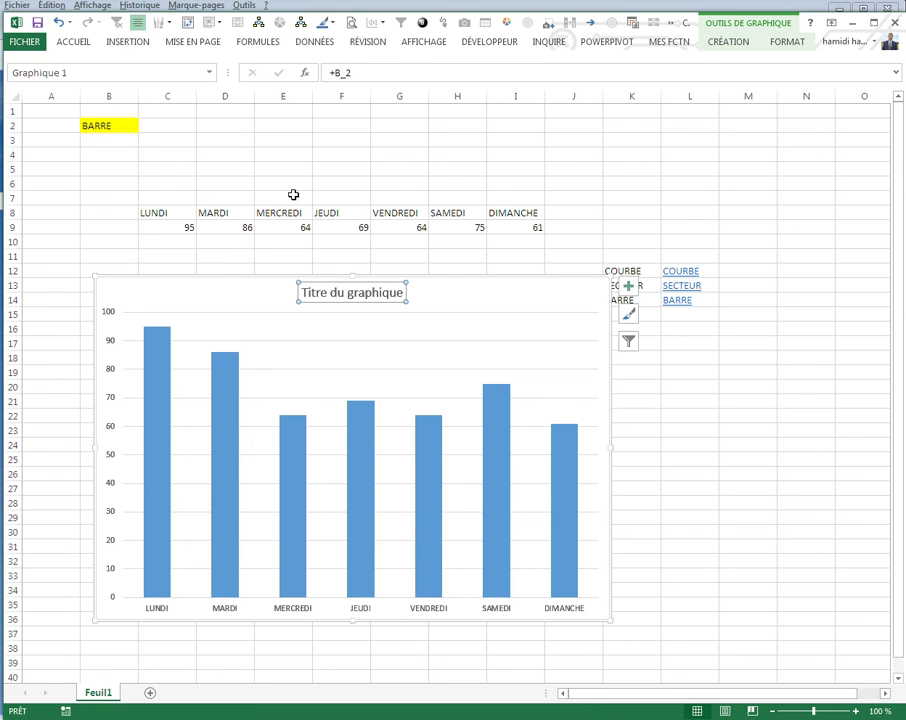
pyautogui.click(688, 405)
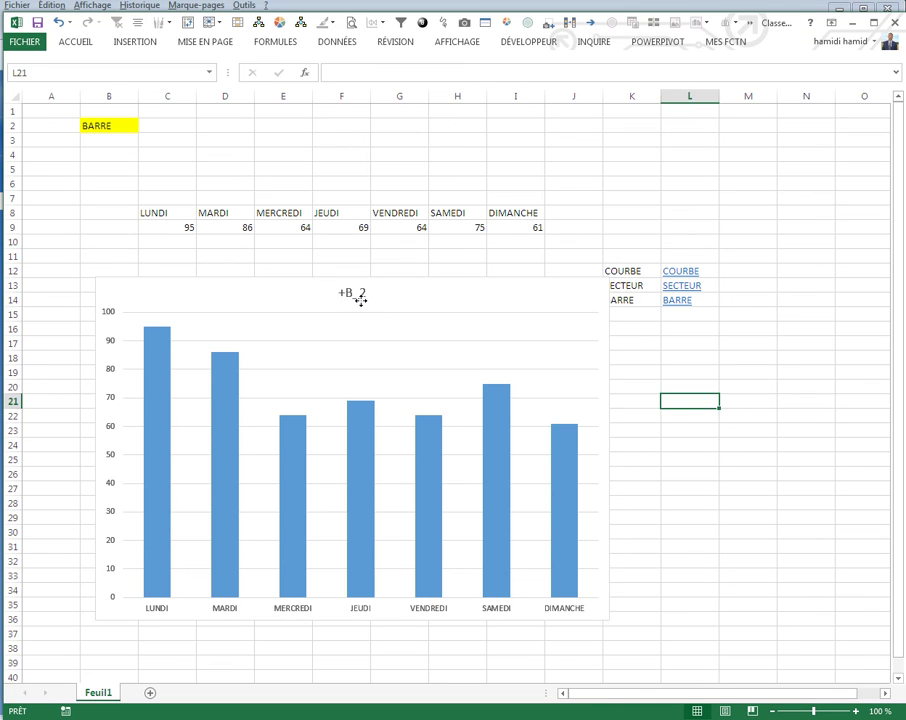
# Correct the title's cell reference so it points to =Feuil1!$B$2.
pyautogui.click(360, 297)
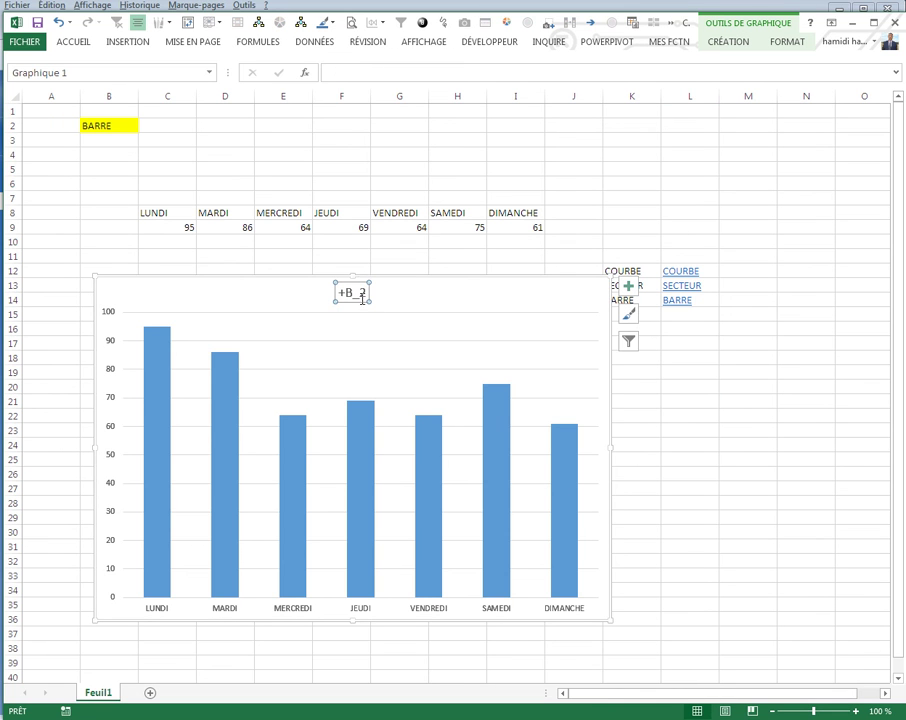
pyautogui.click(334, 72)
pyautogui.click(189, 140)
pyautogui.press('Return')
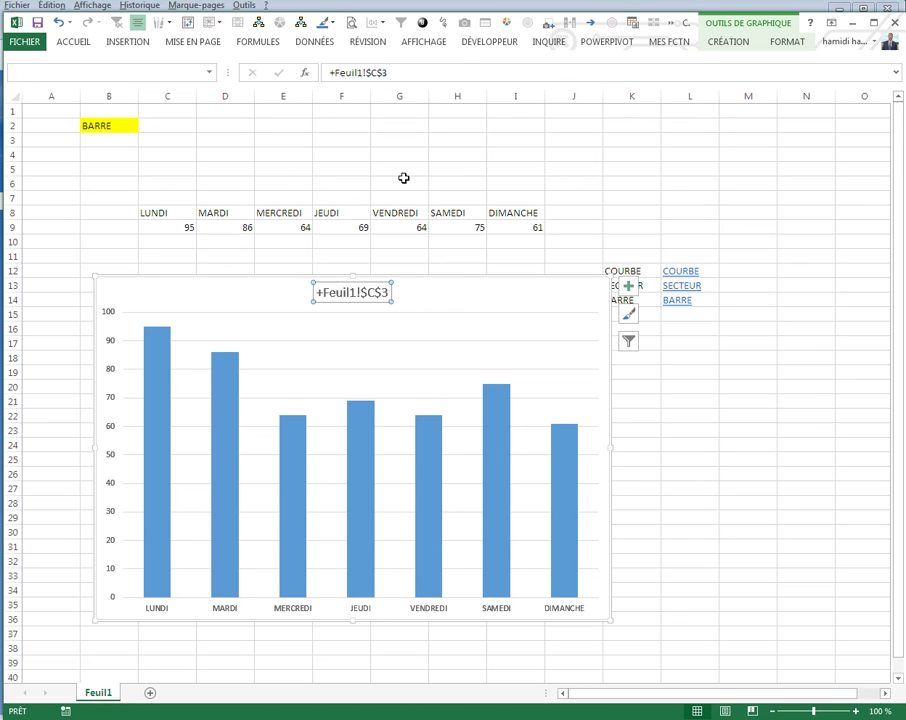
pyautogui.click(390, 73)
pyautogui.press('BackSpace')
pyautogui.write('B2')
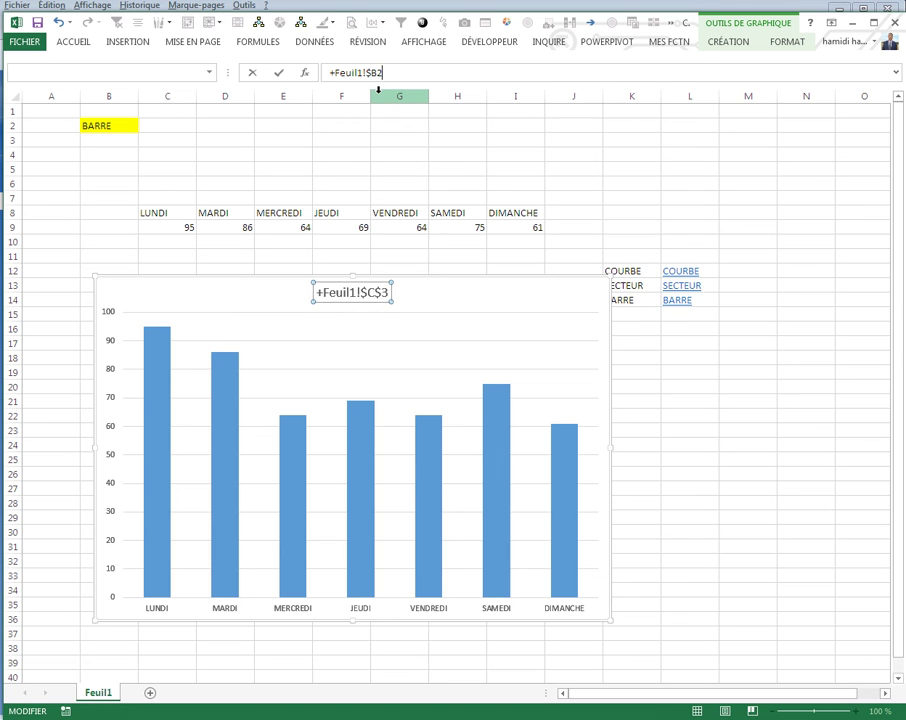
pyautogui.press('Return')
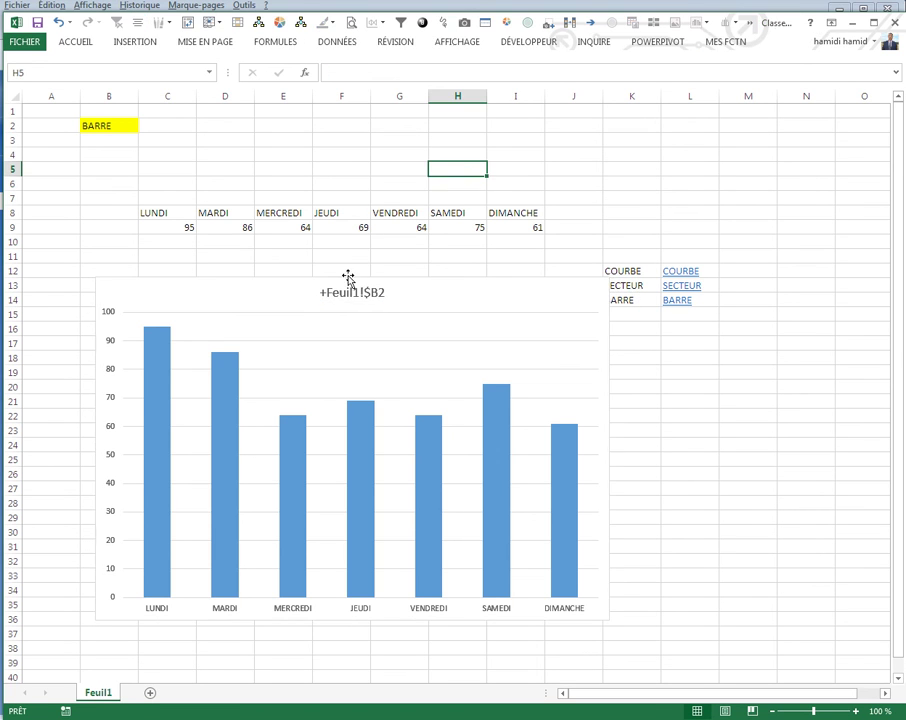
pyautogui.click(331, 73)
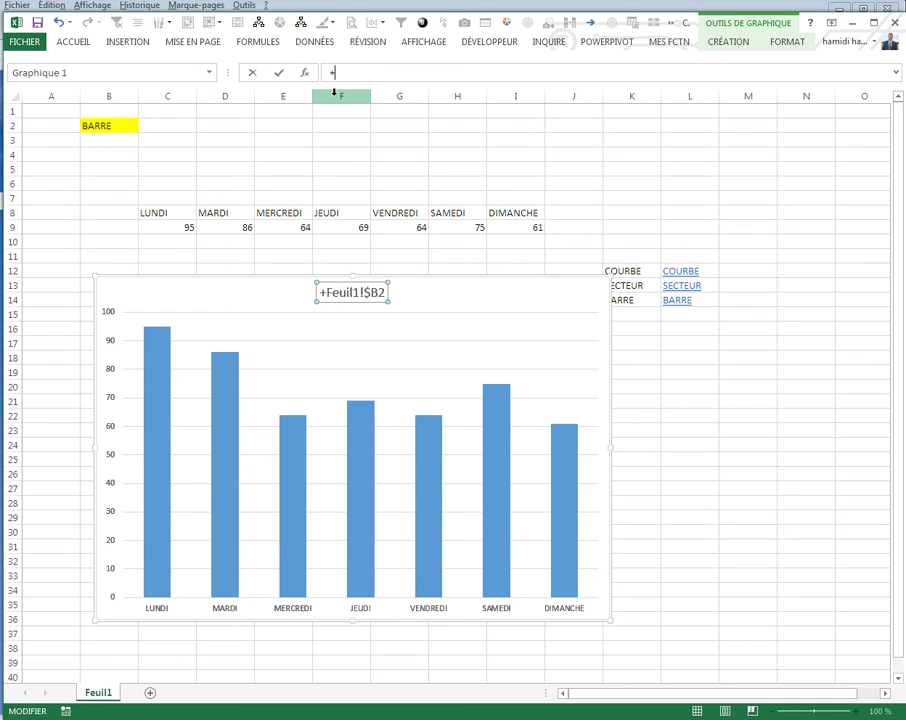
pyautogui.click(322, 128)
pyautogui.press('Return')
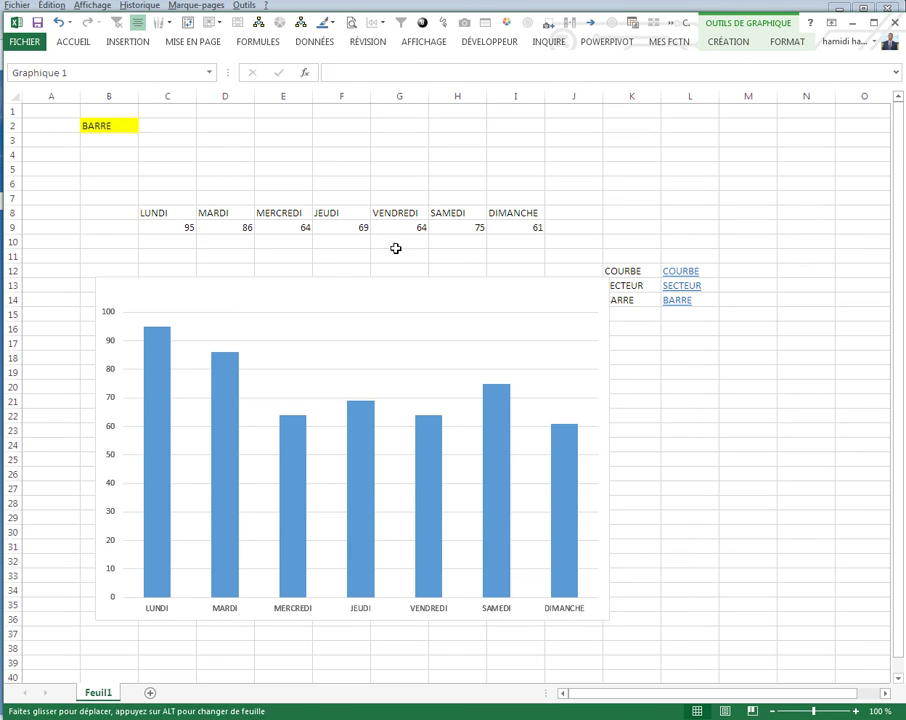
pyautogui.click(366, 73)
pyautogui.write('B')
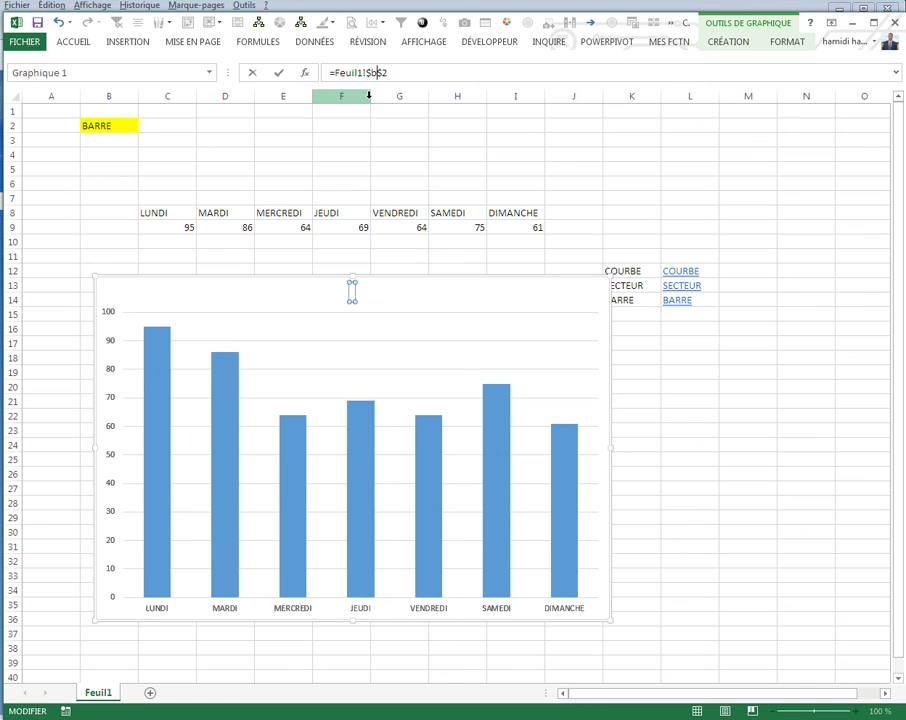
pyautogui.press('Return')
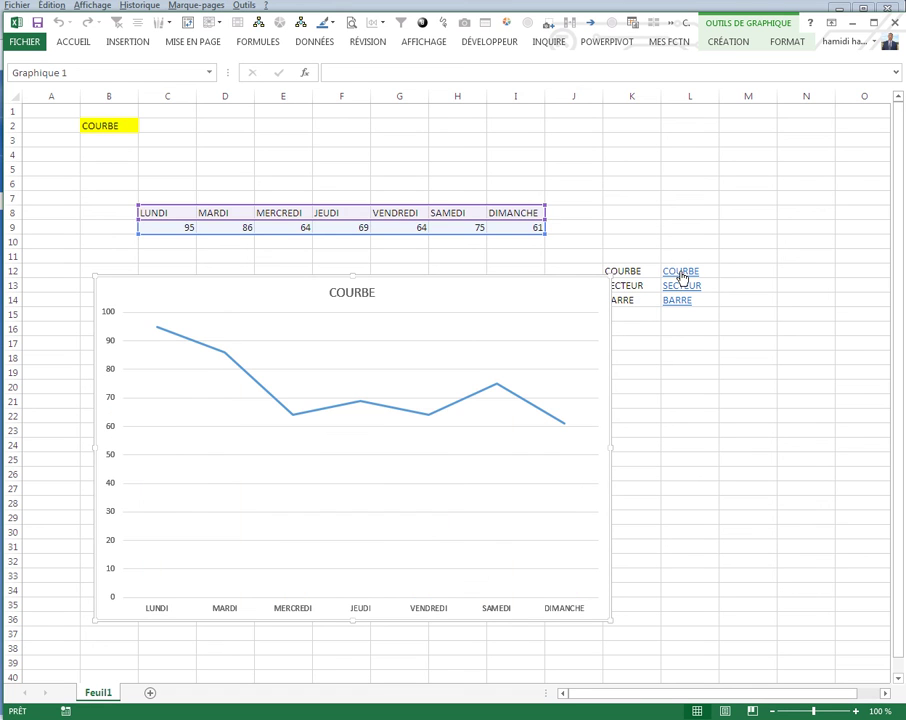
pyautogui.moveTo(681, 286)
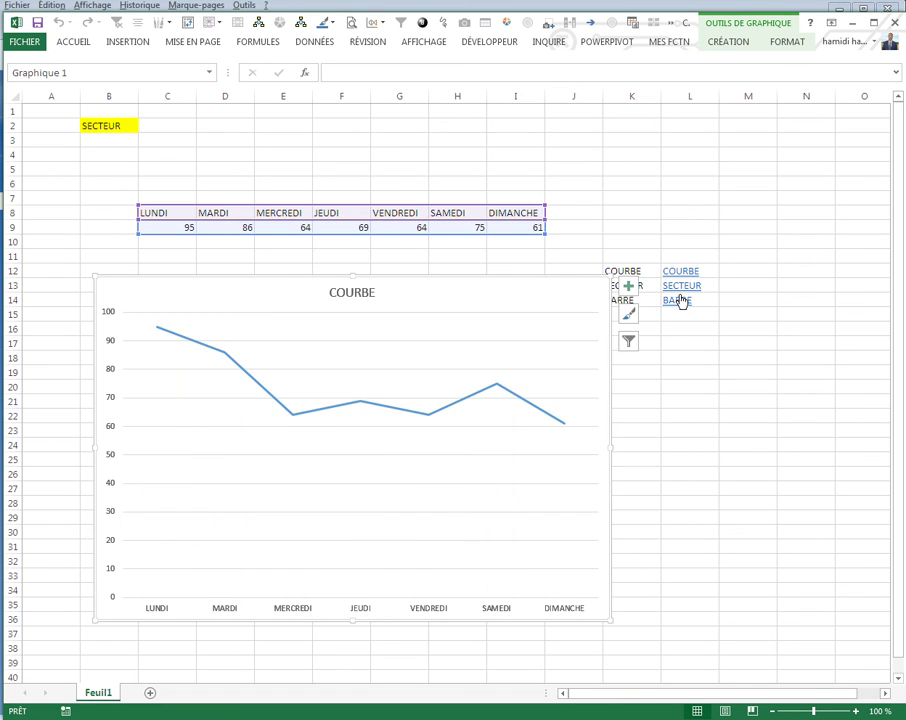
# Shift the chart up and to the left.
pyautogui.click(685, 340)
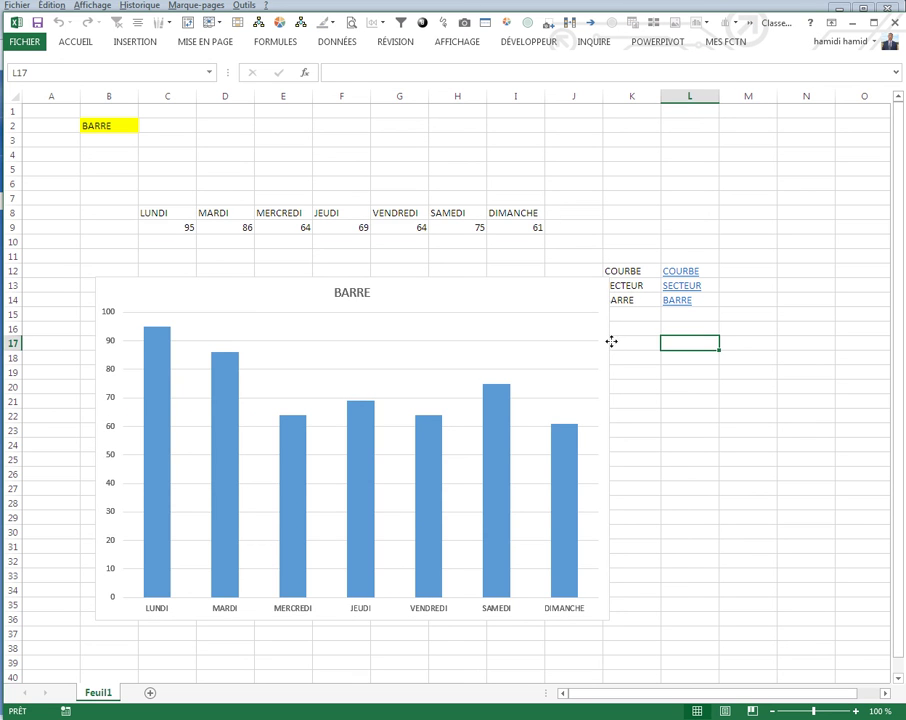
pyautogui.moveTo(612, 344); pyautogui.dragTo(564, 333)
pyautogui.click(664, 419)
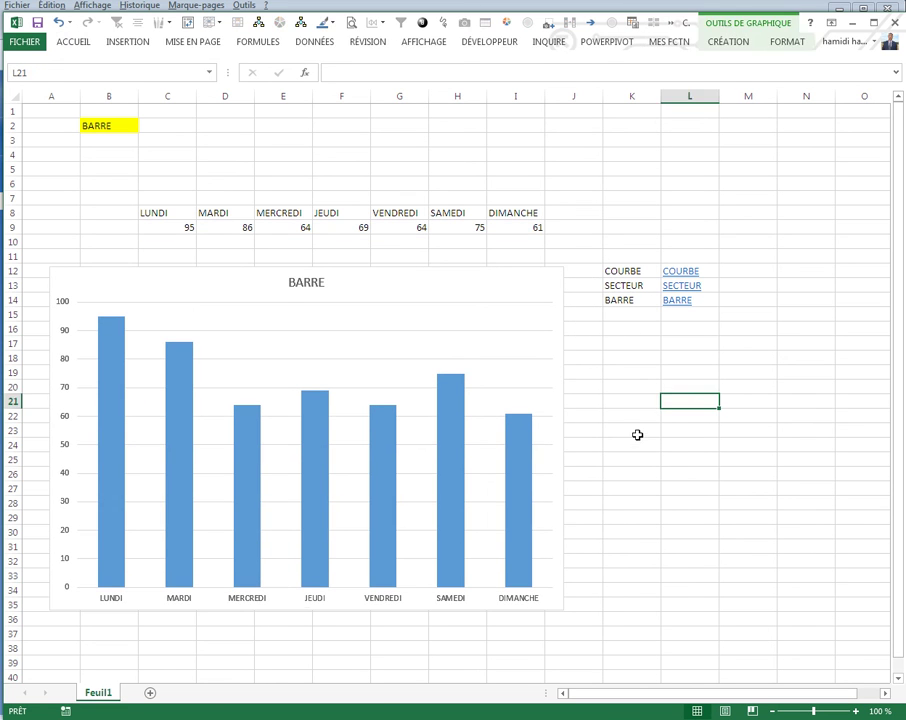
# Enter the date 08/05/2017 in K24 and an author name in K28.
pyautogui.click(629, 440)
pyautogui.write('08-05-2017')
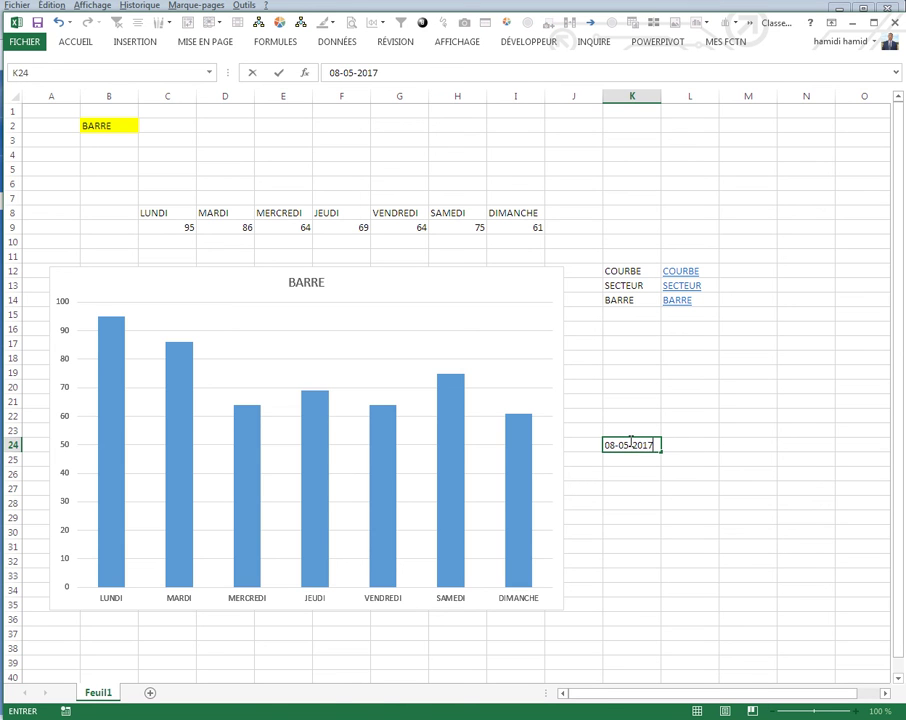
pyautogui.press('Return')
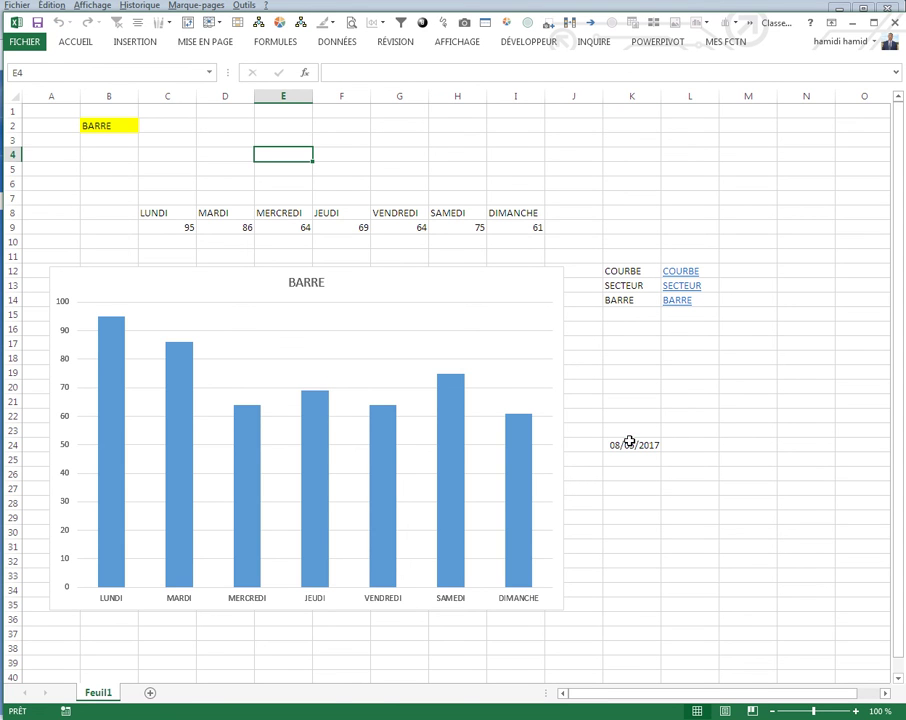
pyautogui.click(629, 505)
pyautogui.write('sihamid')
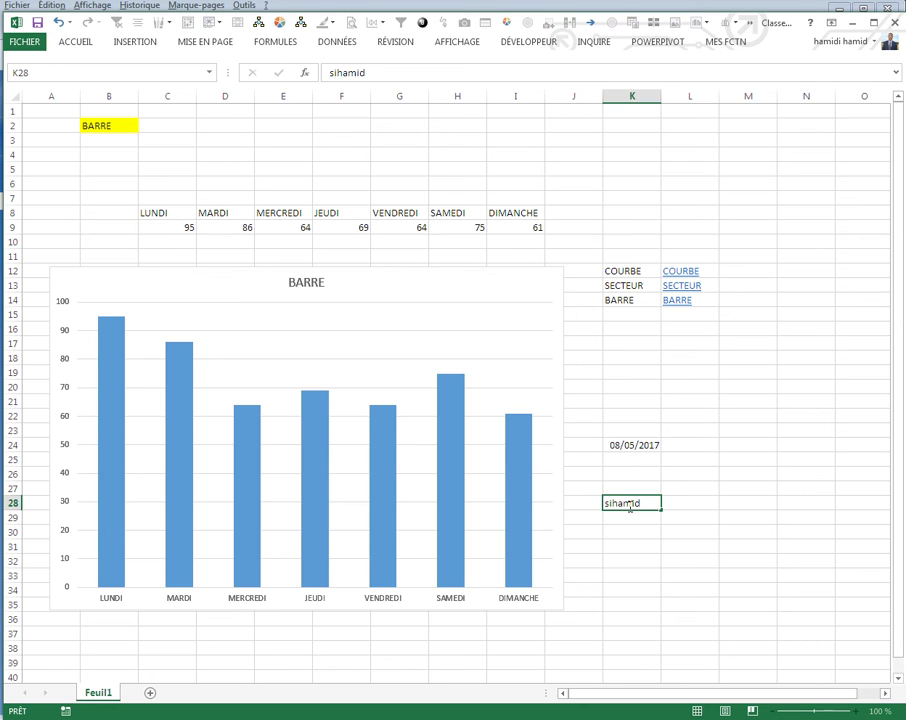
pyautogui.press('Return')
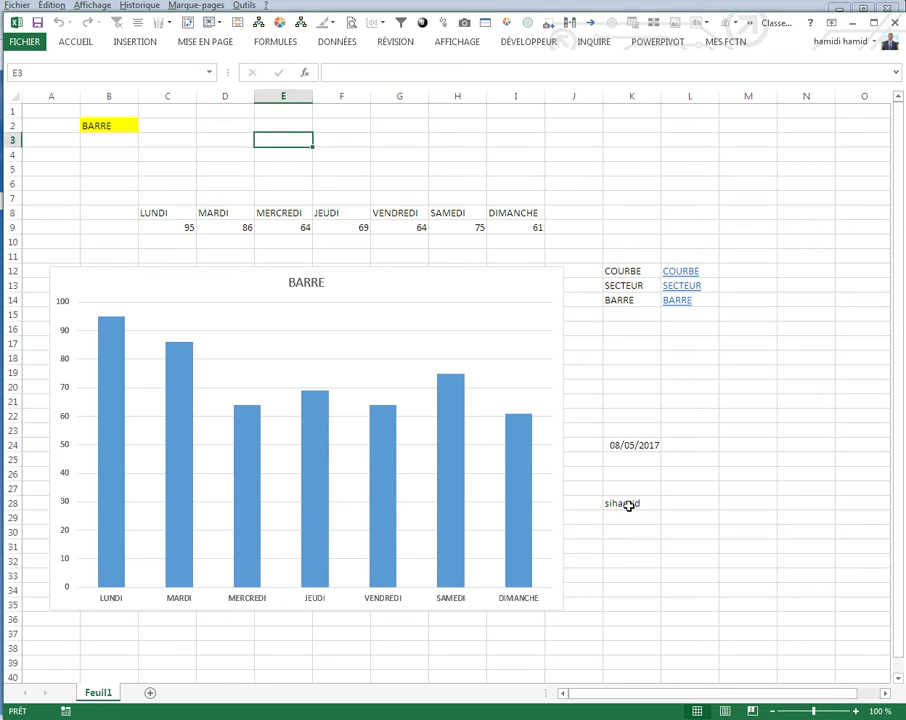
pyautogui.doubleClick(642, 505)
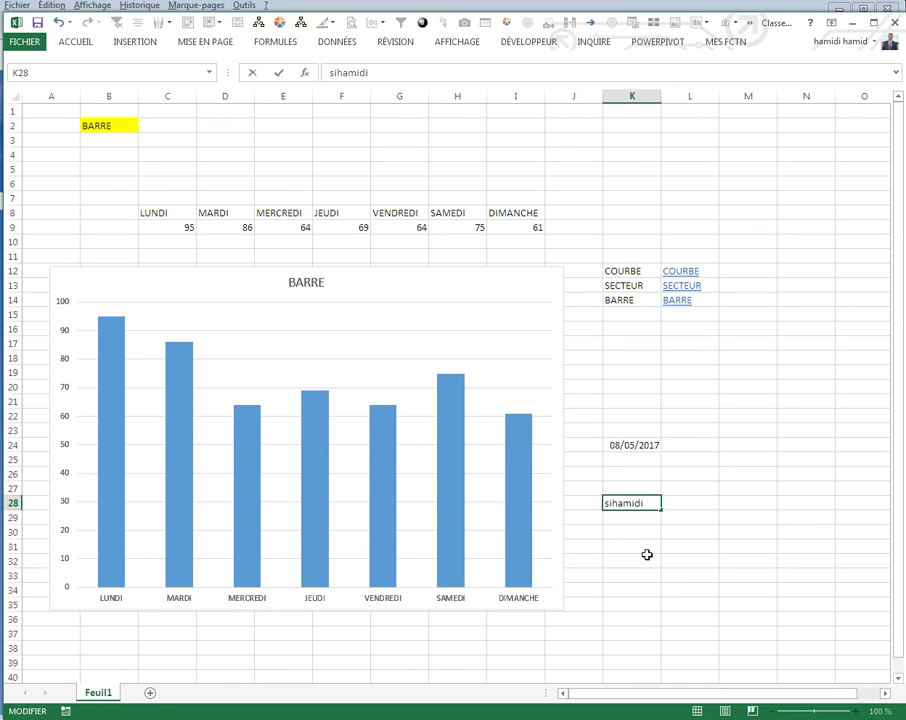
pyautogui.press('Return')
# Check the SECTEUR, COURBE and BARRE links retitle and retype the chart, ending on BARRE.
pyautogui.click(681, 286)
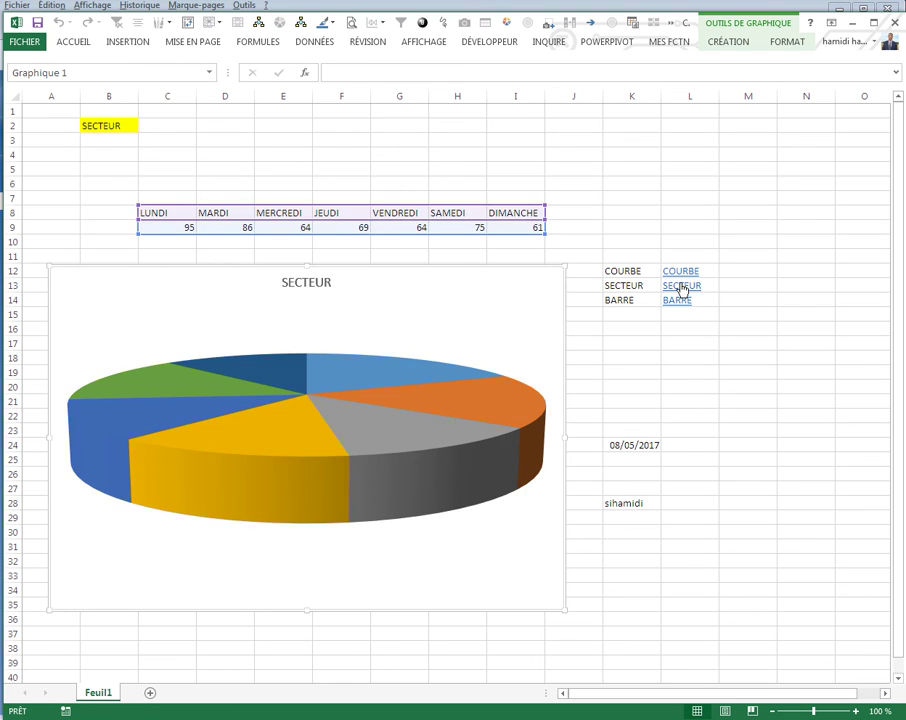
pyautogui.click(681, 272)
pyautogui.click(678, 301)
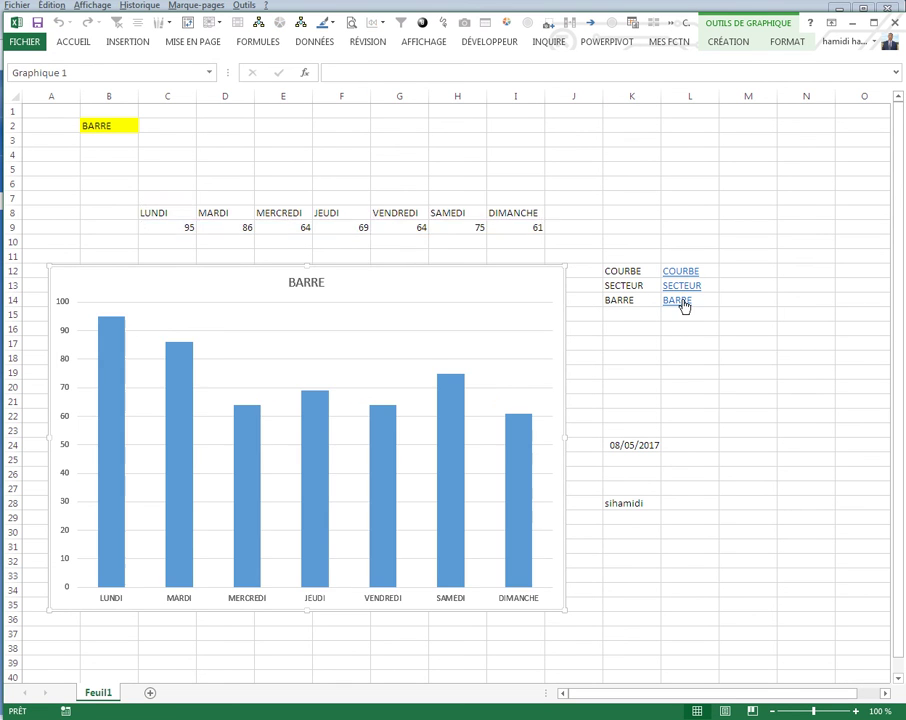